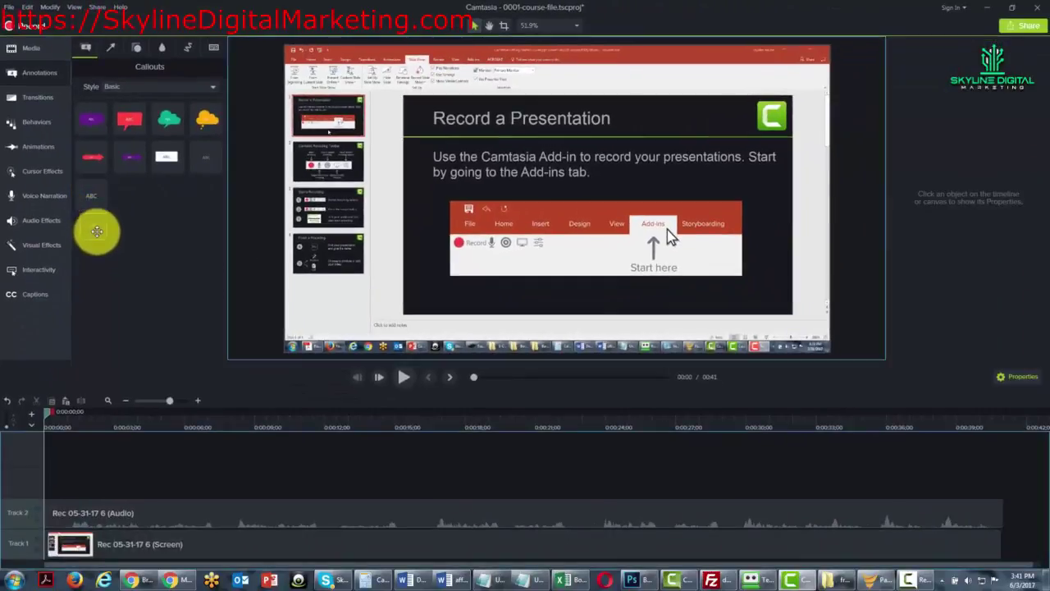
# Step: Add a plain ABC text callout at the start of the timeline and place it in the video's lower-left corner
pyautogui.moveTo(97, 232); pyautogui.dragTo(47, 473)
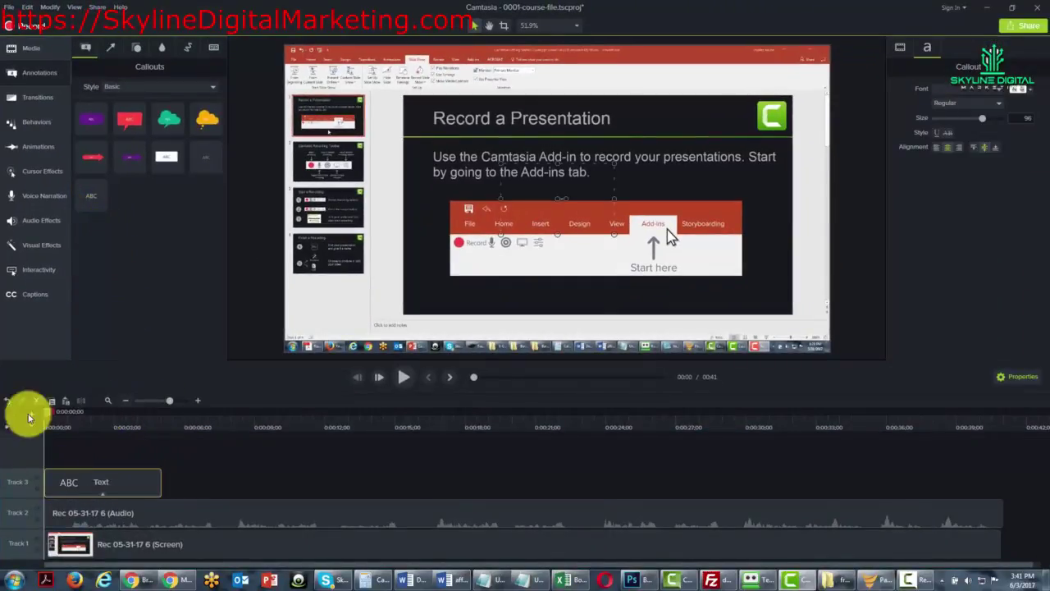
pyautogui.moveTo(45, 417); pyautogui.dragTo(51, 417)
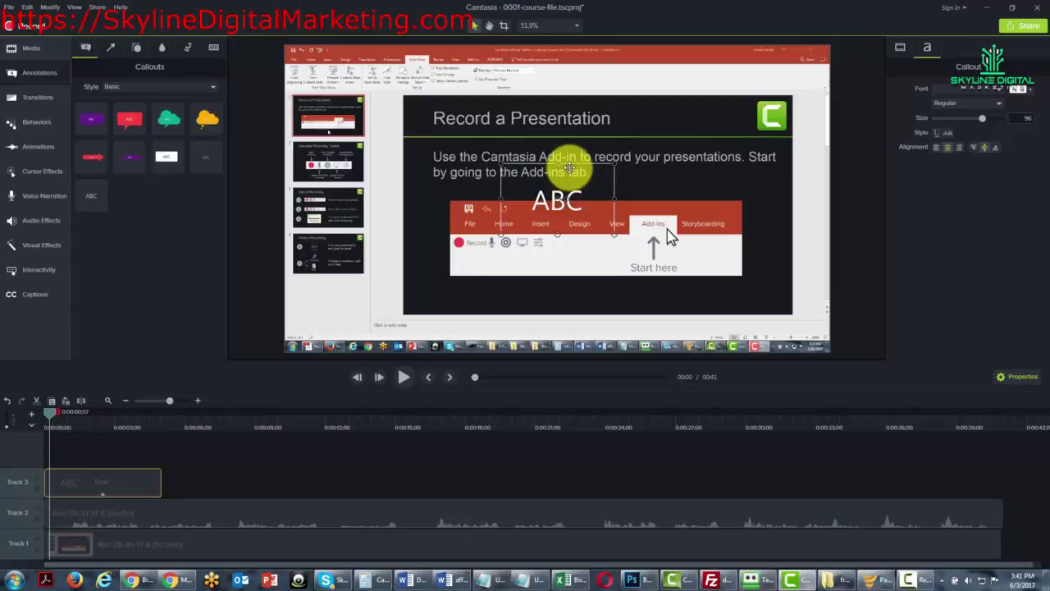
pyautogui.moveTo(570, 168); pyautogui.dragTo(353, 271)
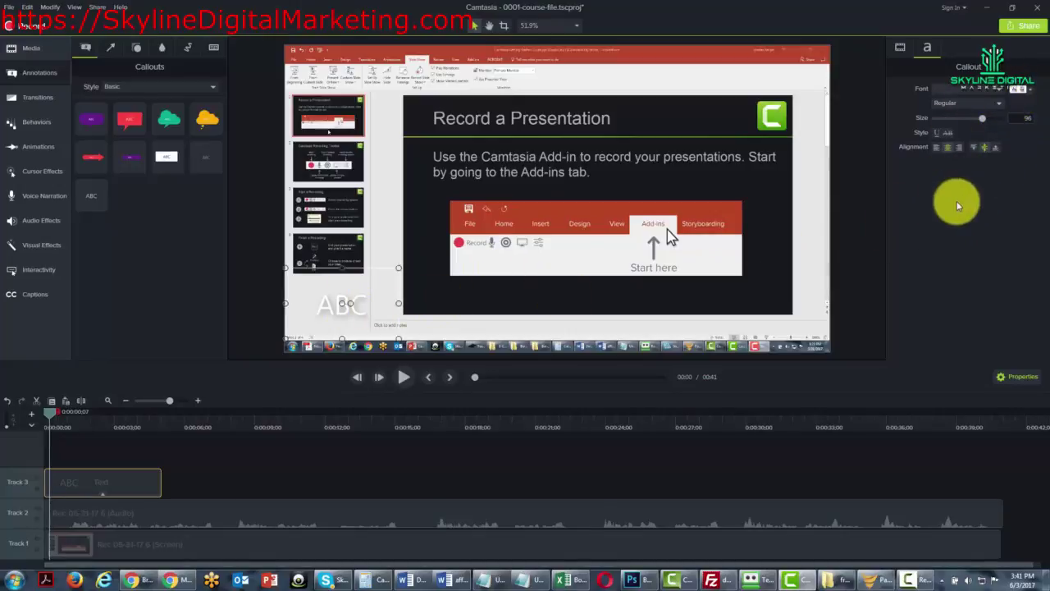
# Step: Set the ABC callout's text color to black
pyautogui.click(1031, 93)
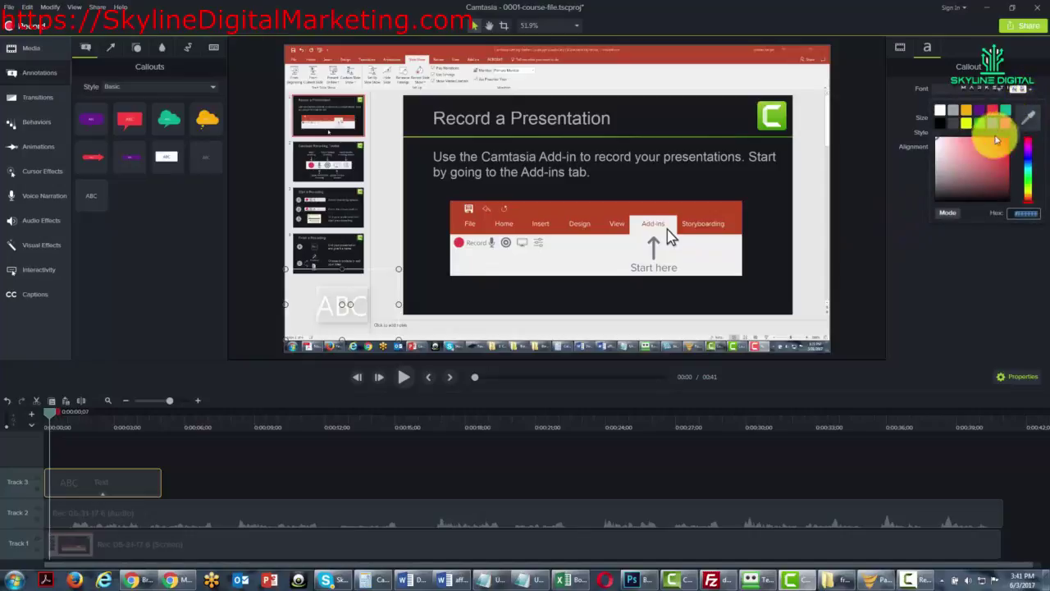
pyautogui.click(337, 308)
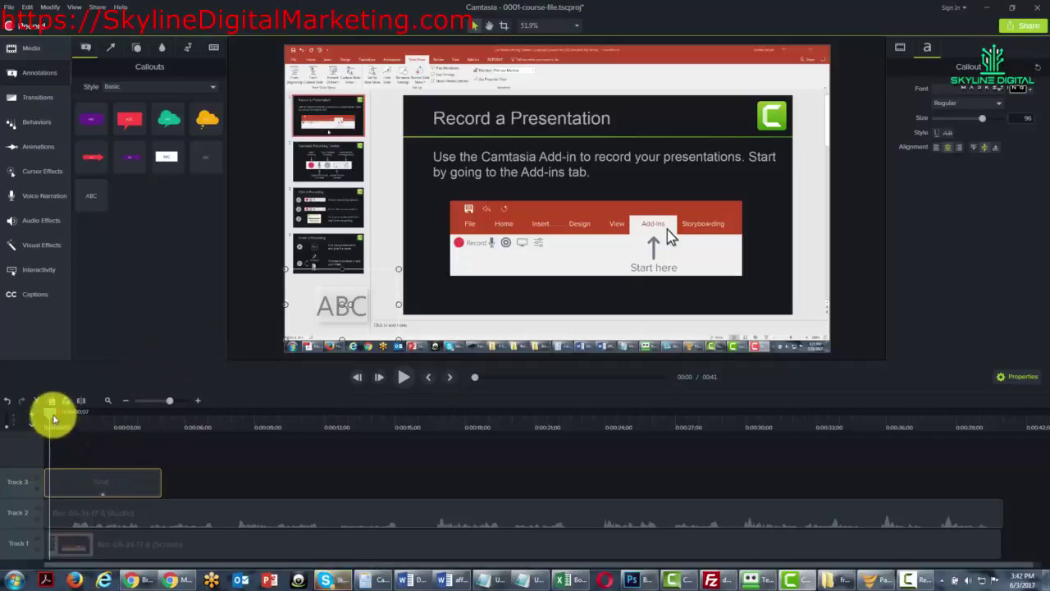
# Step: Shift the text clip to start at about 14 seconds and place ABC on the white bar beside "Start here"
pyautogui.moveTo(46, 412); pyautogui.dragTo(323, 421)
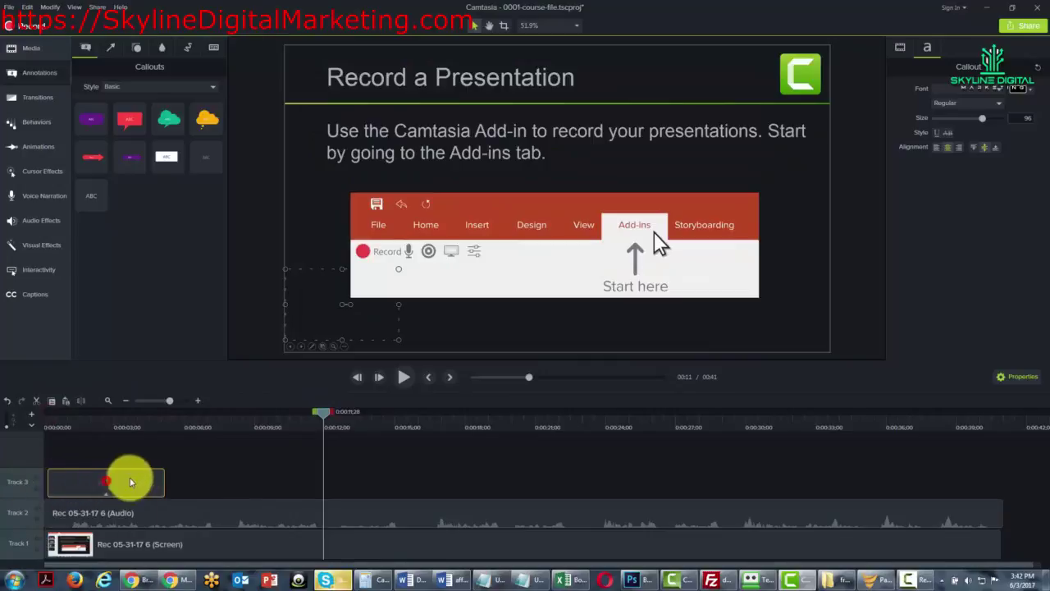
pyautogui.moveTo(129, 482); pyautogui.dragTo(427, 481)
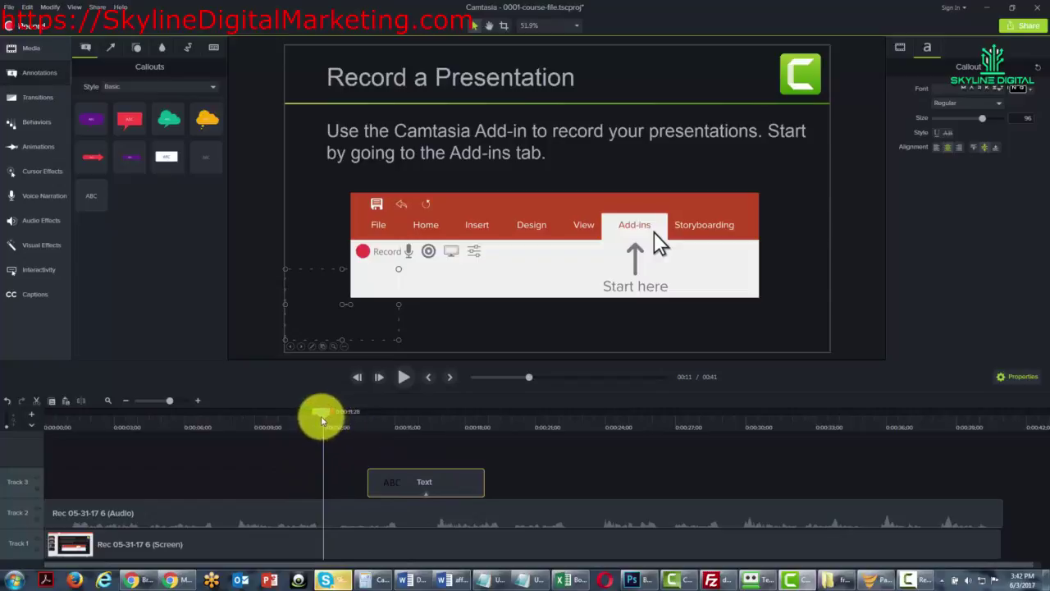
pyautogui.moveTo(323, 421); pyautogui.dragTo(402, 421)
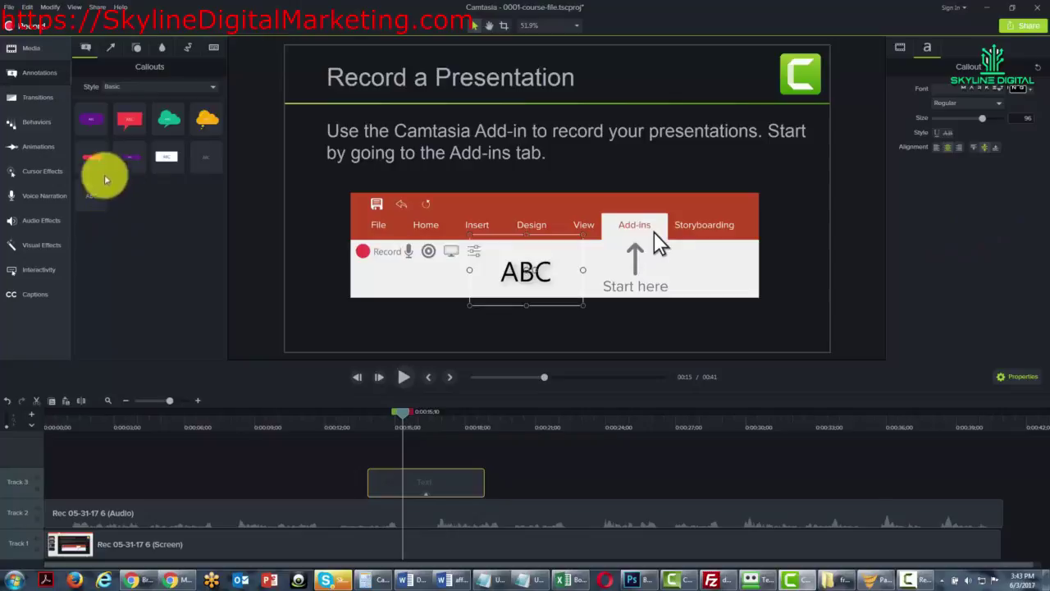
# Step: Add a red arrow callout at 0:00:15;10, place it to the left of ABC, and label it "arrow"
pyautogui.moveTo(94, 157); pyautogui.dragTo(279, 343)
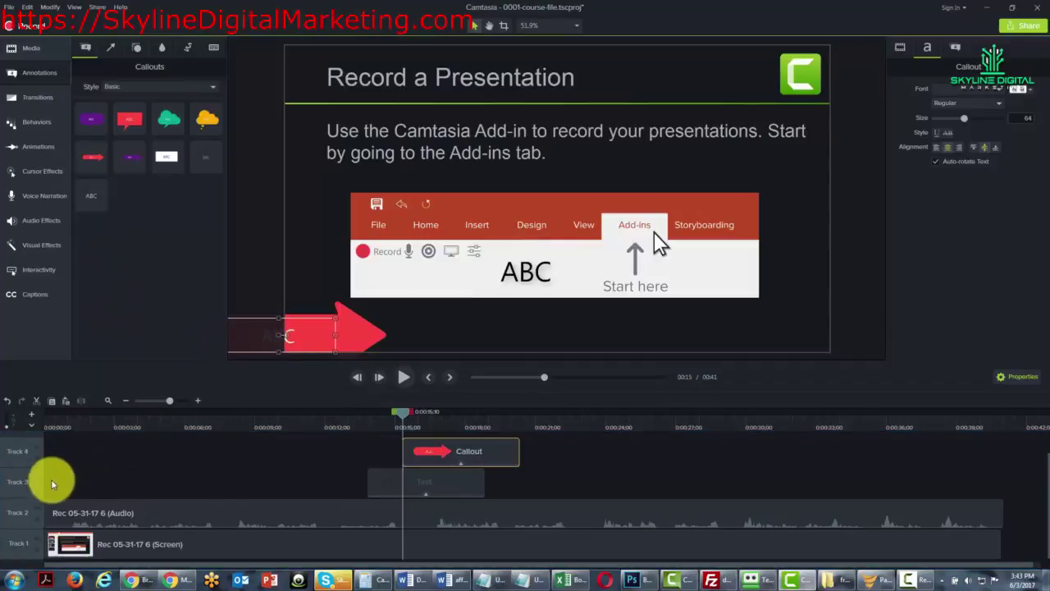
pyautogui.click(336, 311)
pyautogui.moveTo(339, 311); pyautogui.dragTo(382, 280)
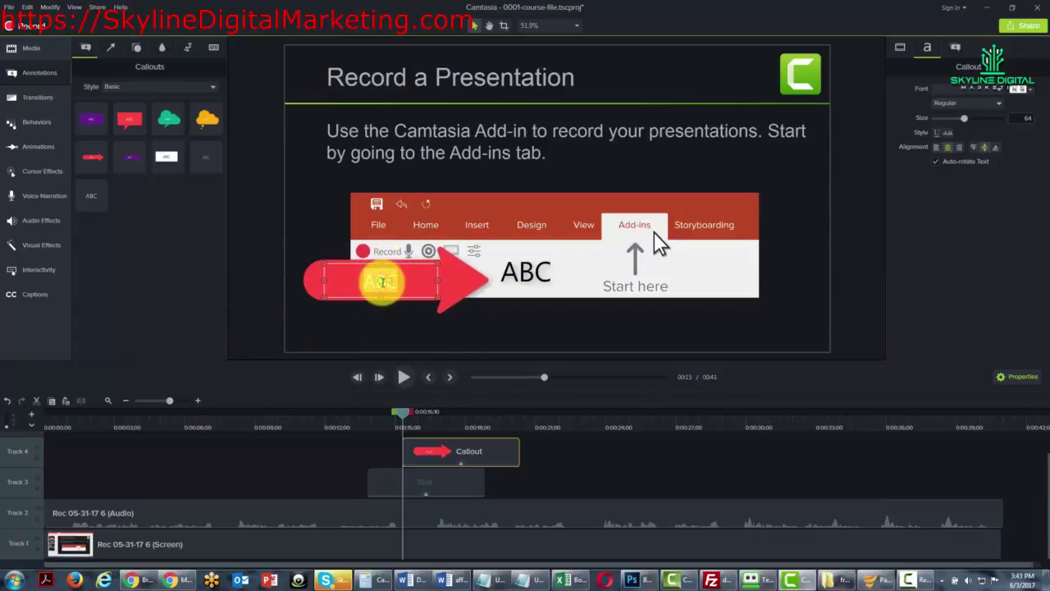
pyautogui.write('arrow')
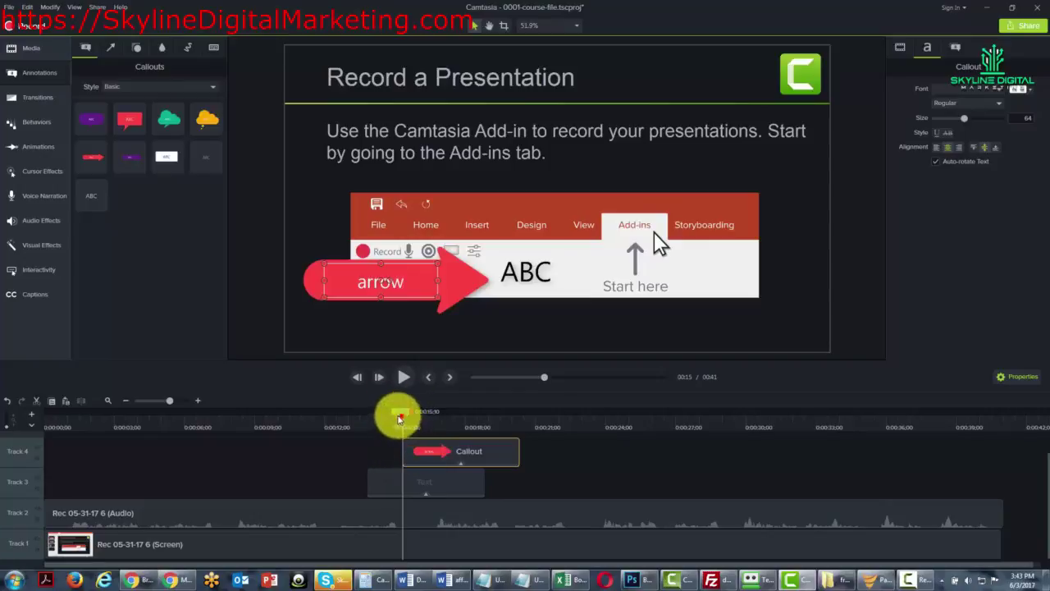
# Step: Extend the red arrow callout clip's beginning back to about 11 seconds on the timeline
pyautogui.moveTo(399, 418); pyautogui.dragTo(321, 417)
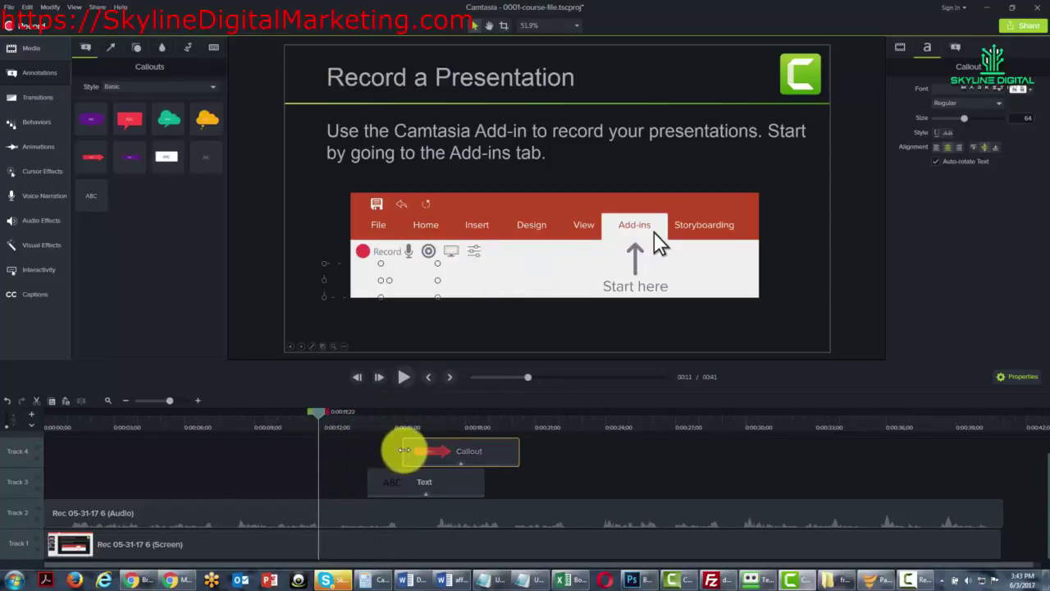
pyautogui.moveTo(403, 450); pyautogui.dragTo(299, 450)
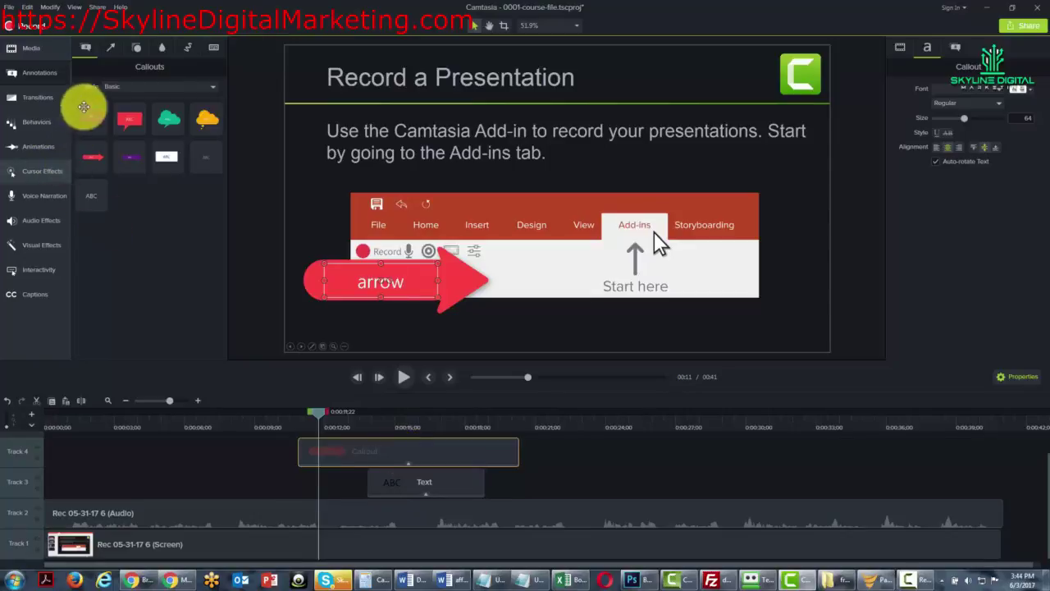
# Step: Add the Basic-style green arrow between the red callout and "Start here" at 0:00:11;22 and recolor it black
pyautogui.click(112, 50)
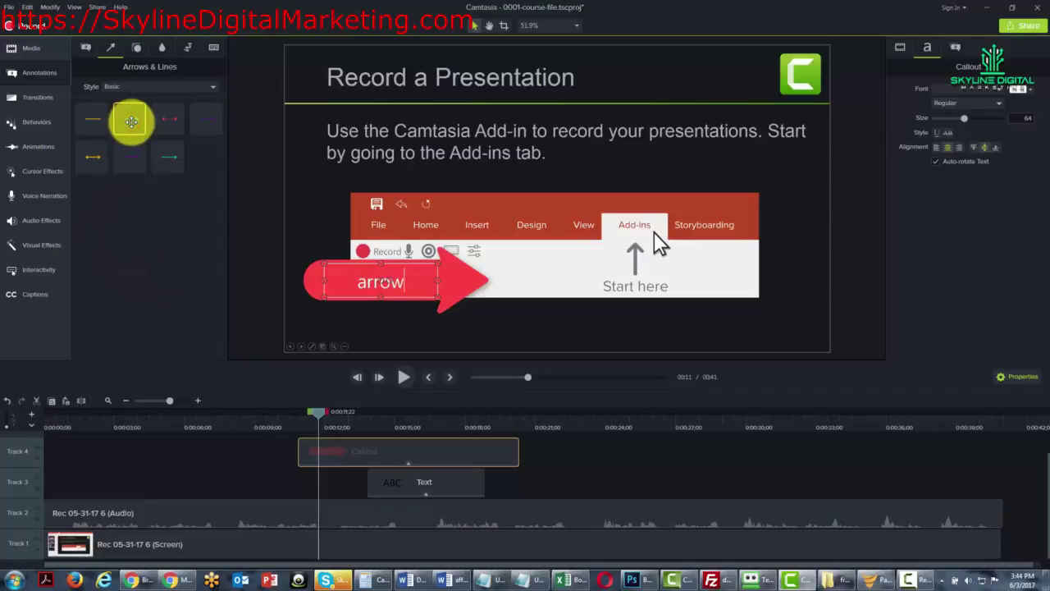
pyautogui.moveTo(131, 121); pyautogui.dragTo(553, 266)
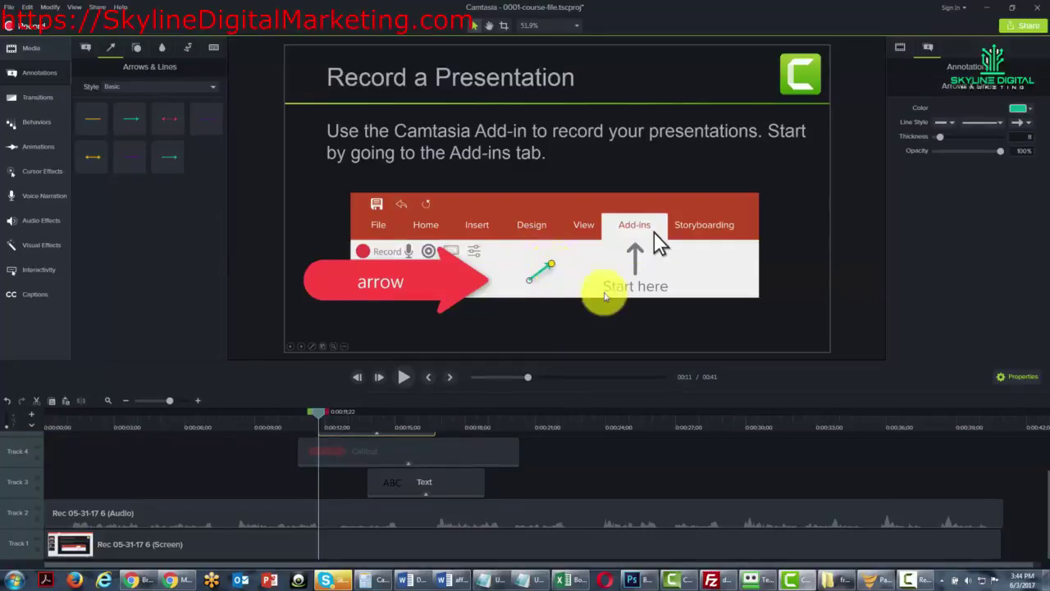
pyautogui.click(1029, 111)
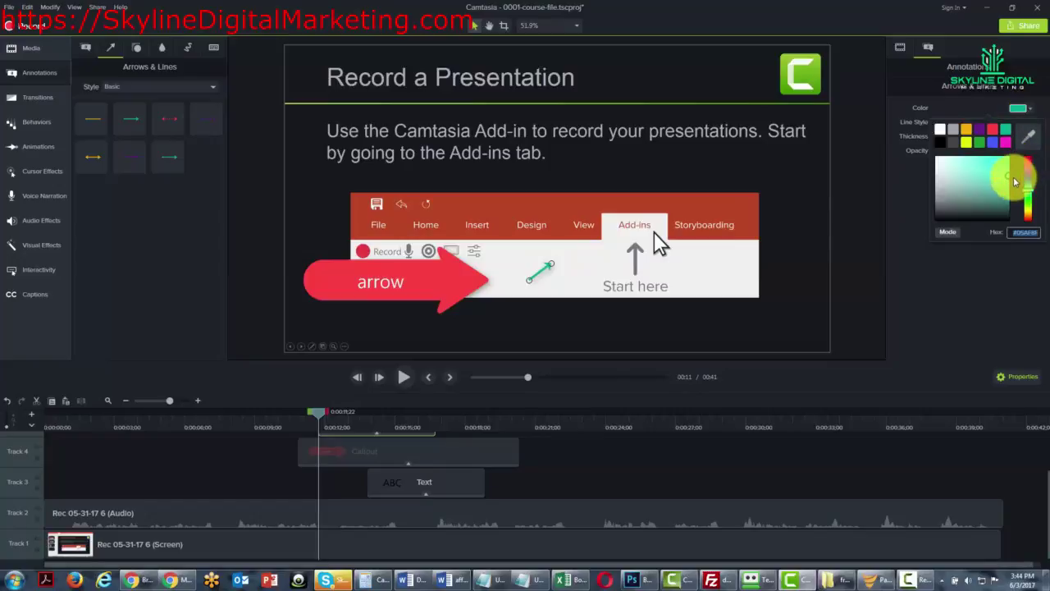
pyautogui.moveTo(1011, 178); pyautogui.dragTo(1011, 223)
pyautogui.click(988, 277)
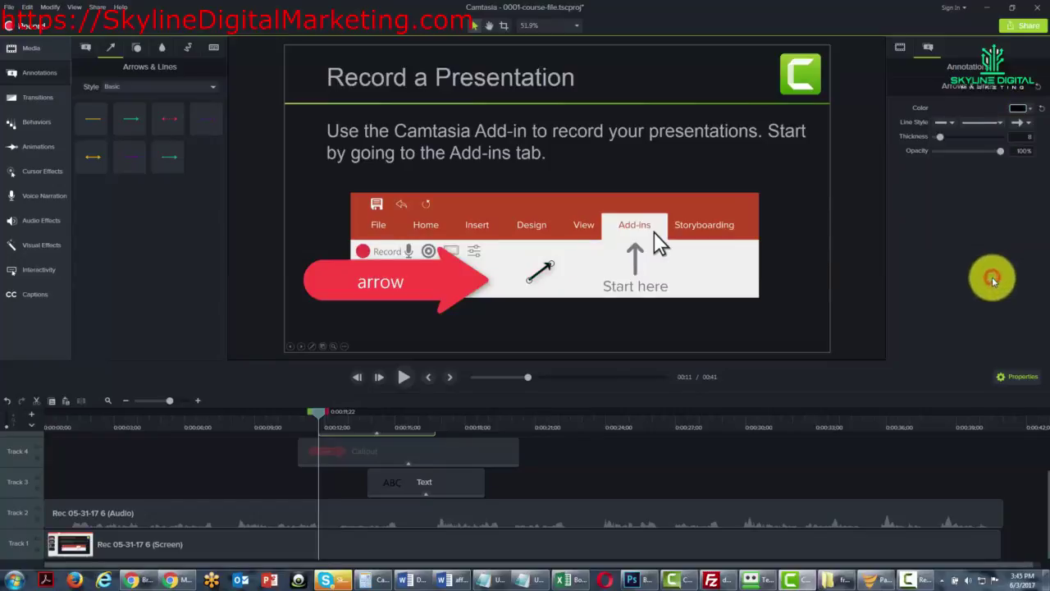
# Step: Check the line end styles of the black arrow and set its thickness to 19
pyautogui.click(949, 122)
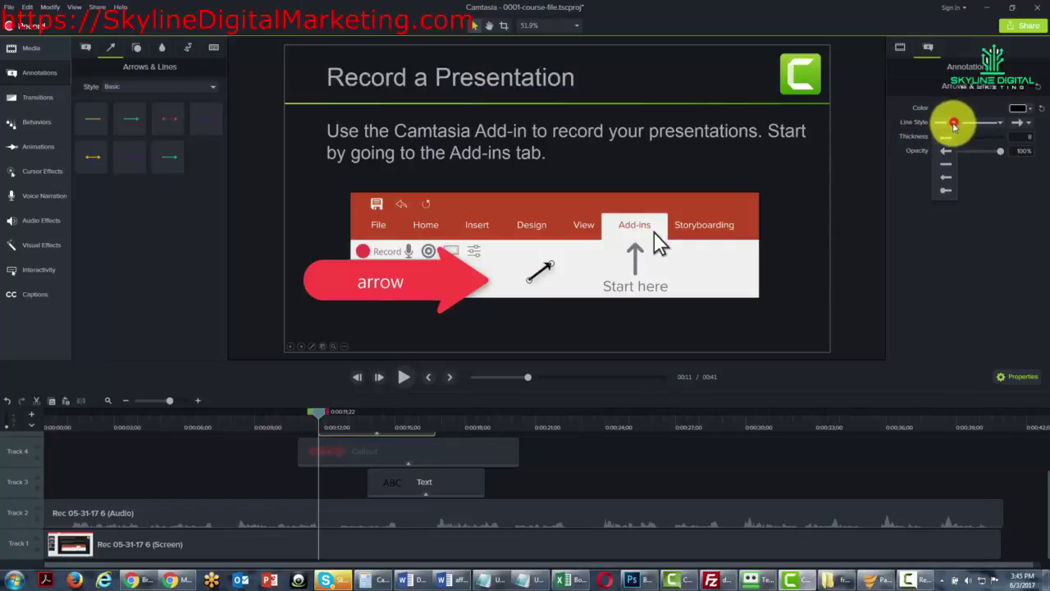
pyautogui.click(1004, 133)
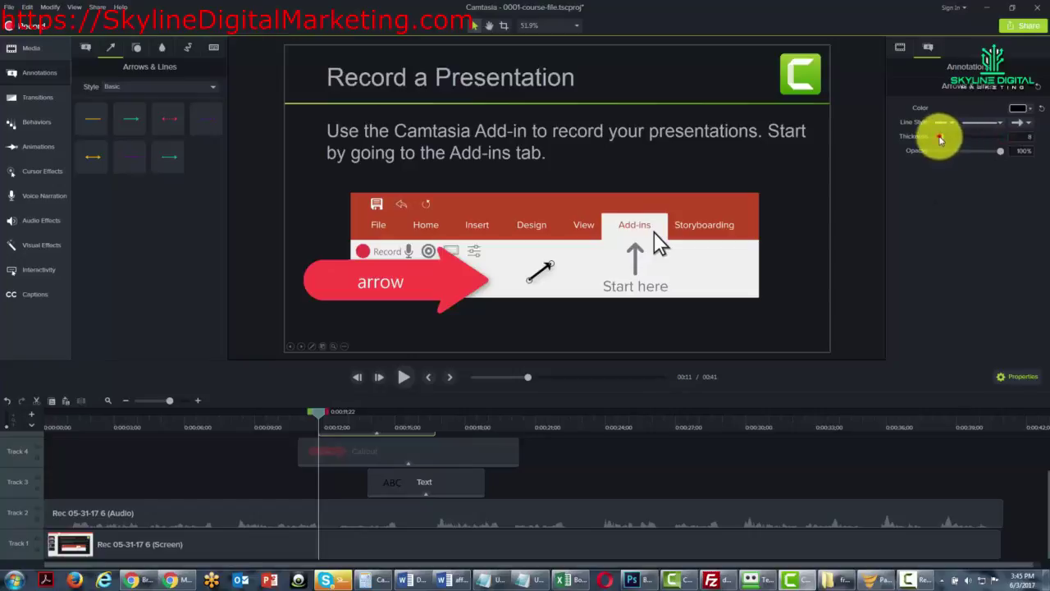
pyautogui.moveTo(940, 138)
pyautogui.mouseDown()
pyautogui.moveTo(980, 137)
pyautogui.moveTo(933, 140)
pyautogui.moveTo(948, 137)
pyautogui.mouseUp()
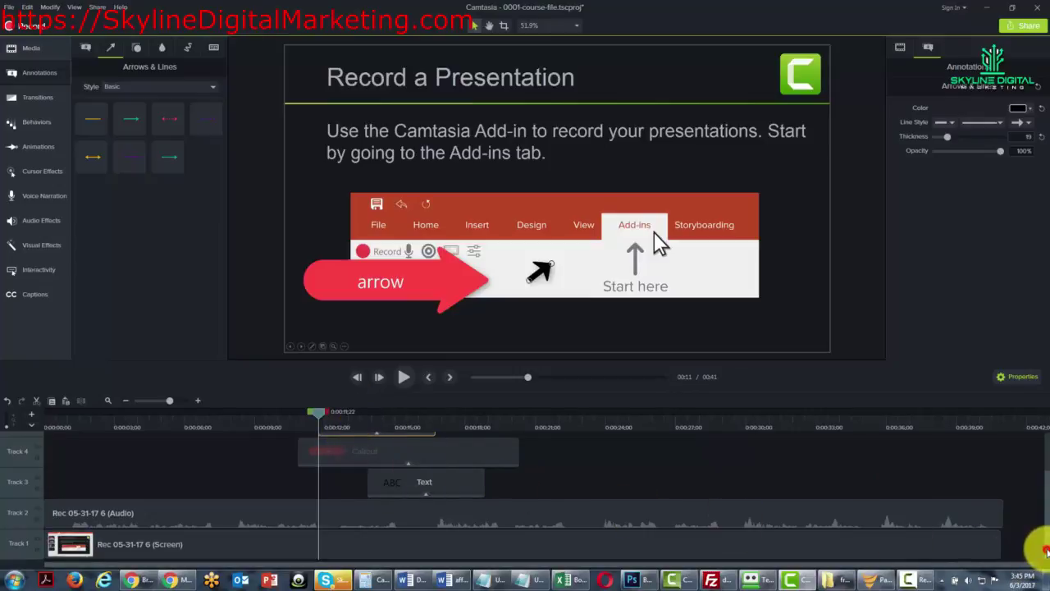
# Step: Rename tracks 5, 4 and 3 after the black arrow, red arrow and text they hold
pyautogui.moveTo(1046, 550); pyautogui.dragTo(1036, 520)
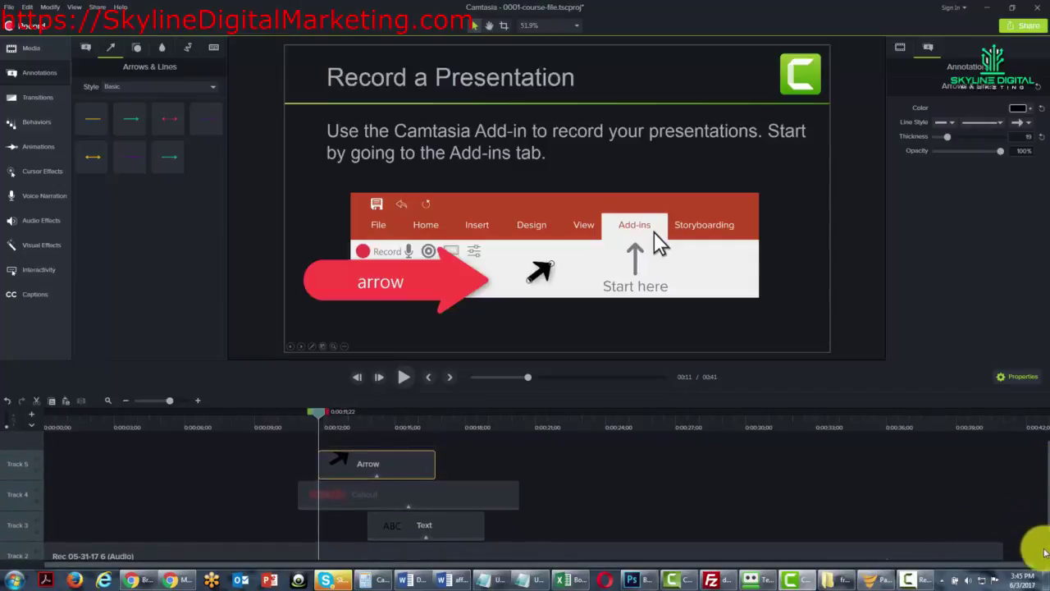
pyautogui.rightClick(18, 464)
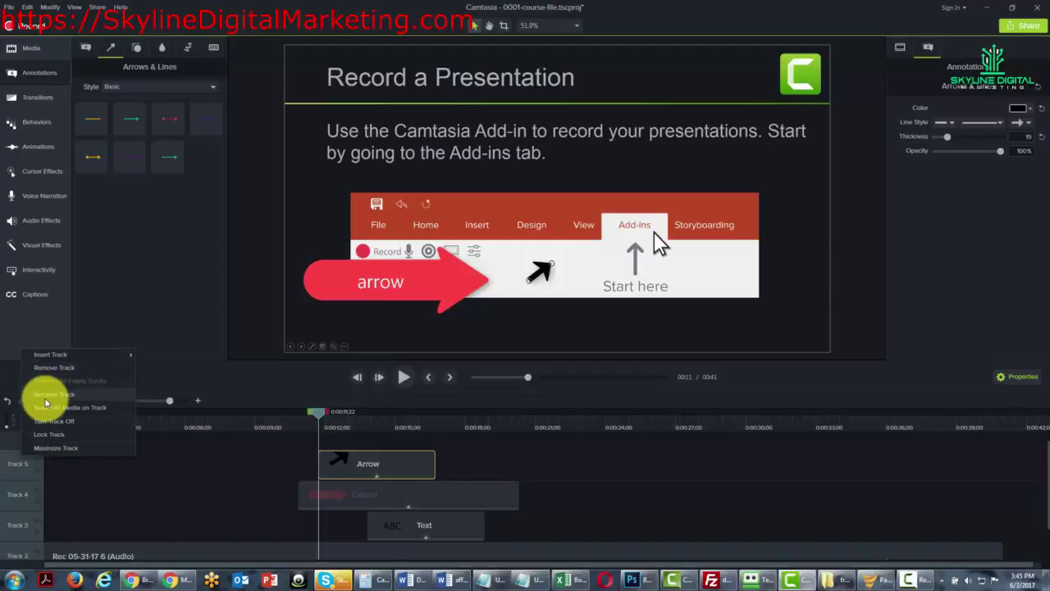
pyautogui.click(46, 398)
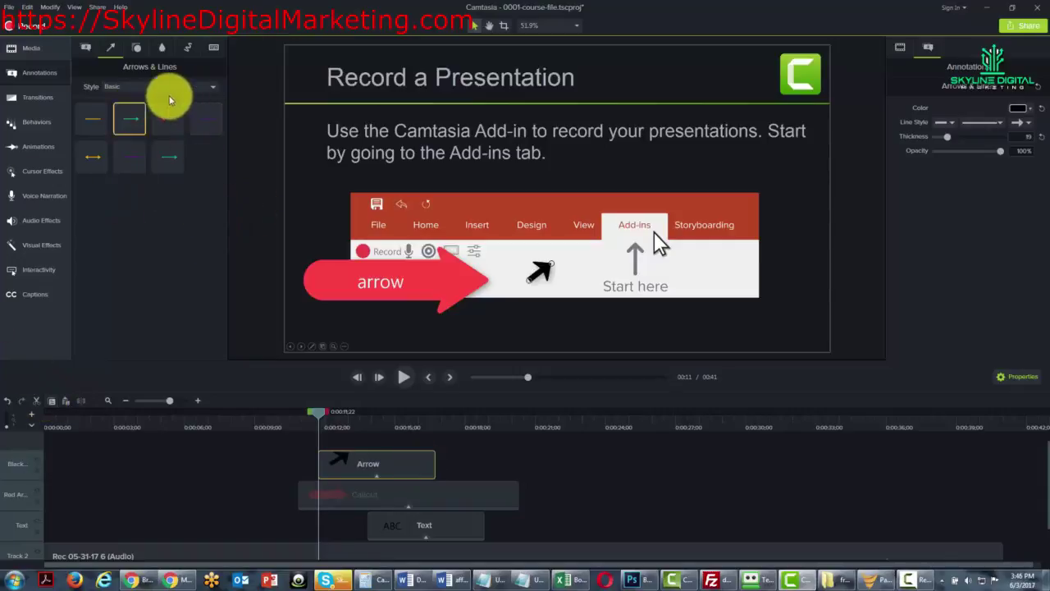
# Step: Browse the arrow and line presets in the Bold, Urban and Abstract styles
pyautogui.click(212, 88)
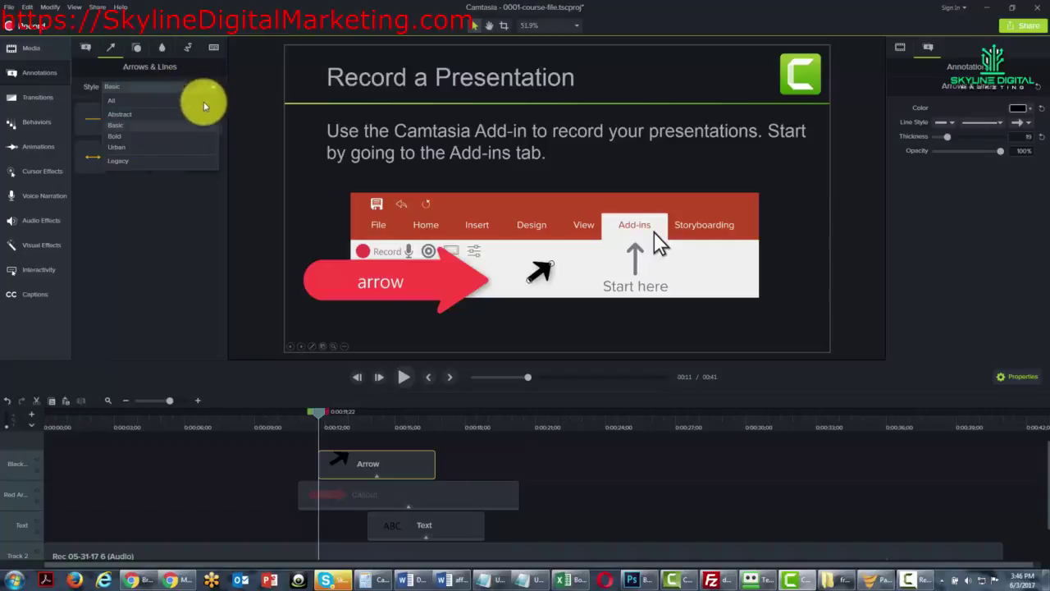
pyautogui.click(188, 136)
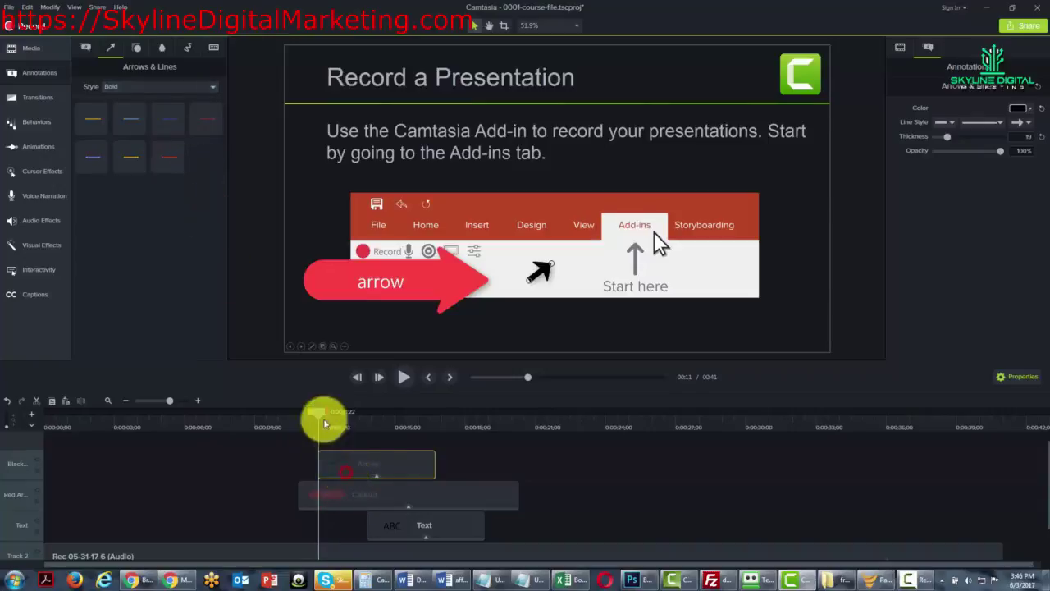
pyautogui.moveTo(323, 413); pyautogui.dragTo(338, 412)
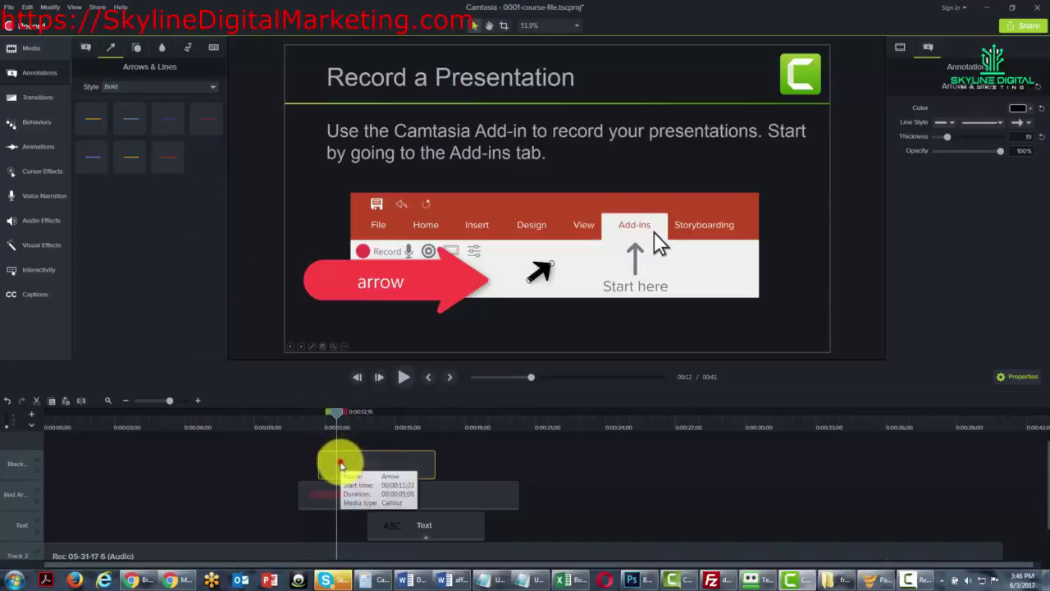
pyautogui.moveTo(336, 414); pyautogui.dragTo(330, 413)
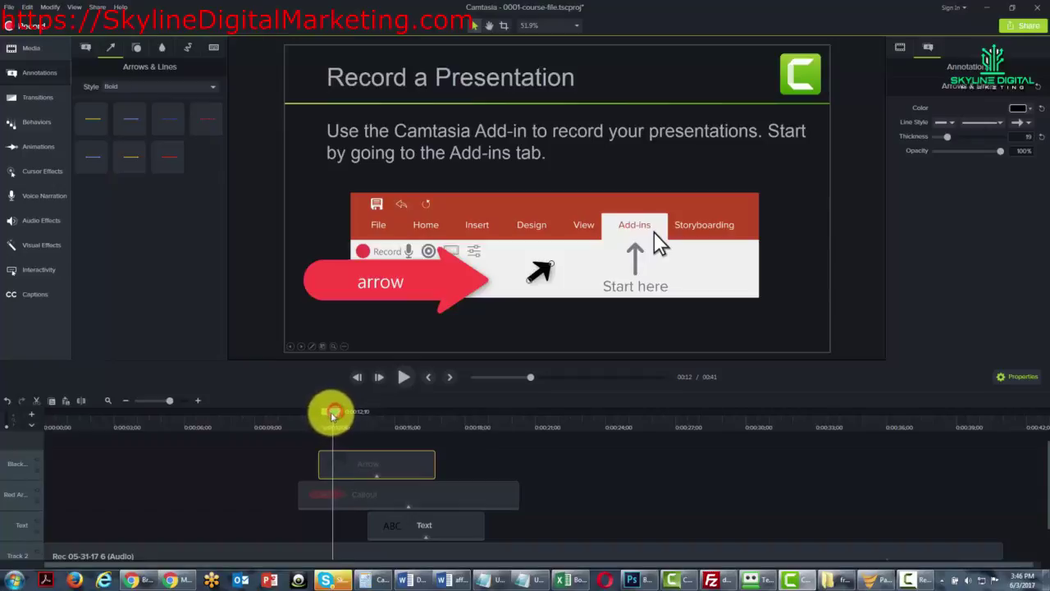
pyautogui.click(211, 86)
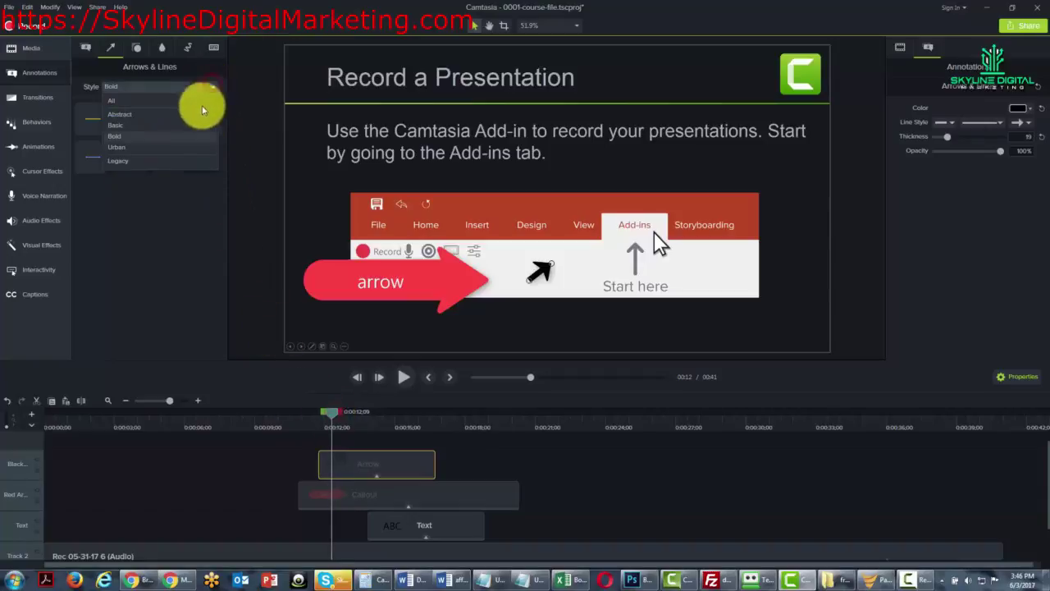
pyautogui.click(186, 147)
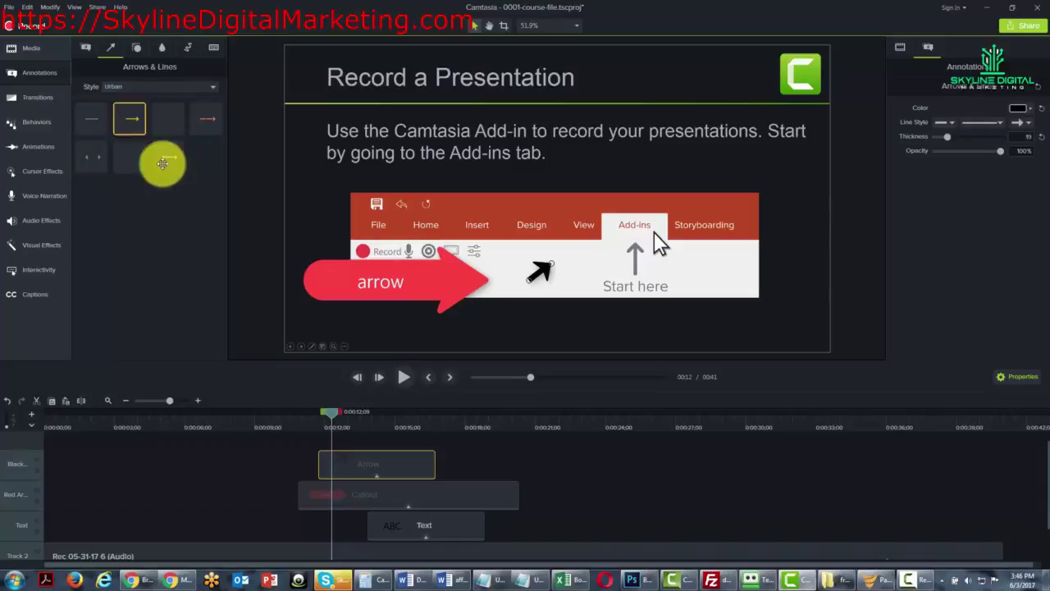
pyautogui.click(203, 90)
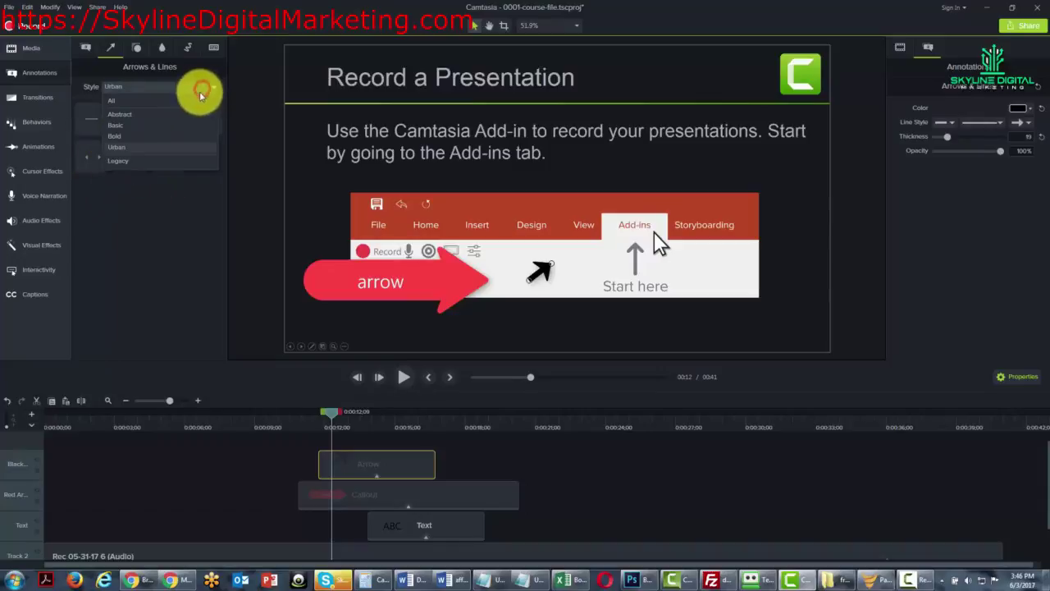
pyautogui.click(123, 99)
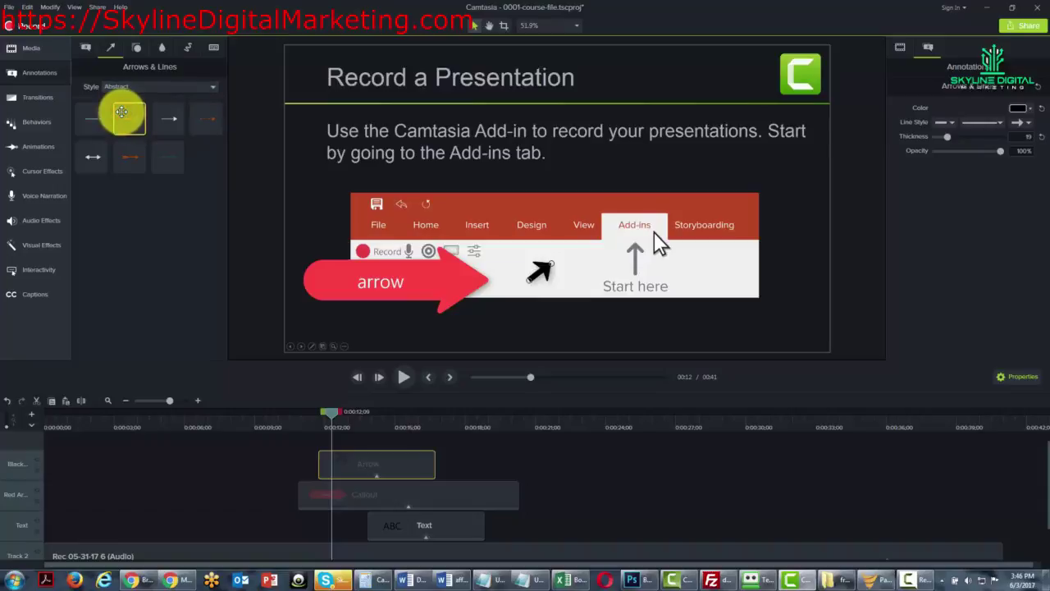
# Step: Add the orange Abstract-style octagon at 0:00:23;13 and resize it to a small shape in the slide's lower-right corner
pyautogui.click(135, 49)
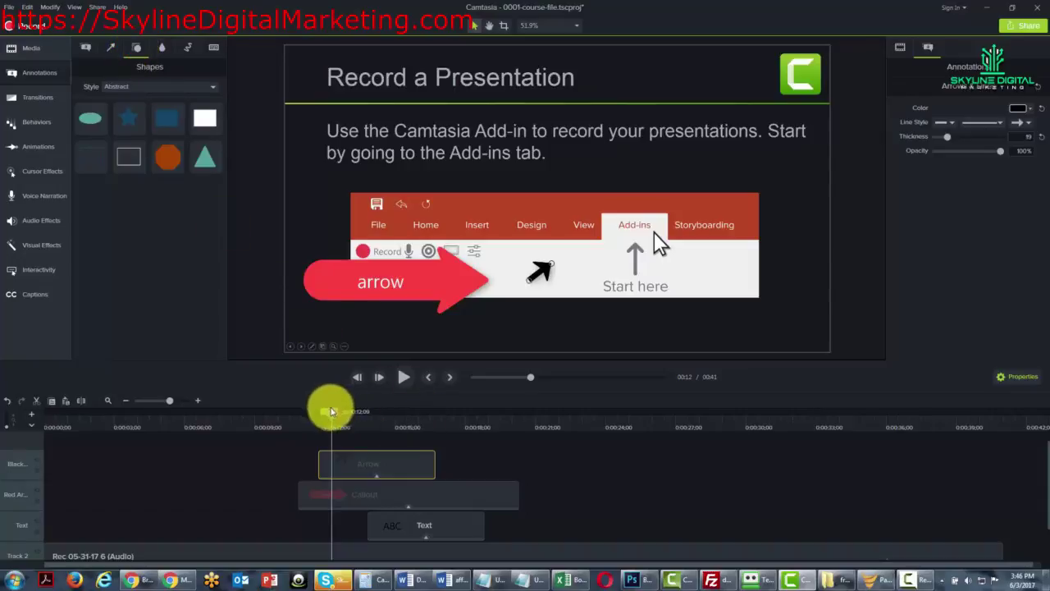
pyautogui.moveTo(329, 411); pyautogui.dragTo(590, 409)
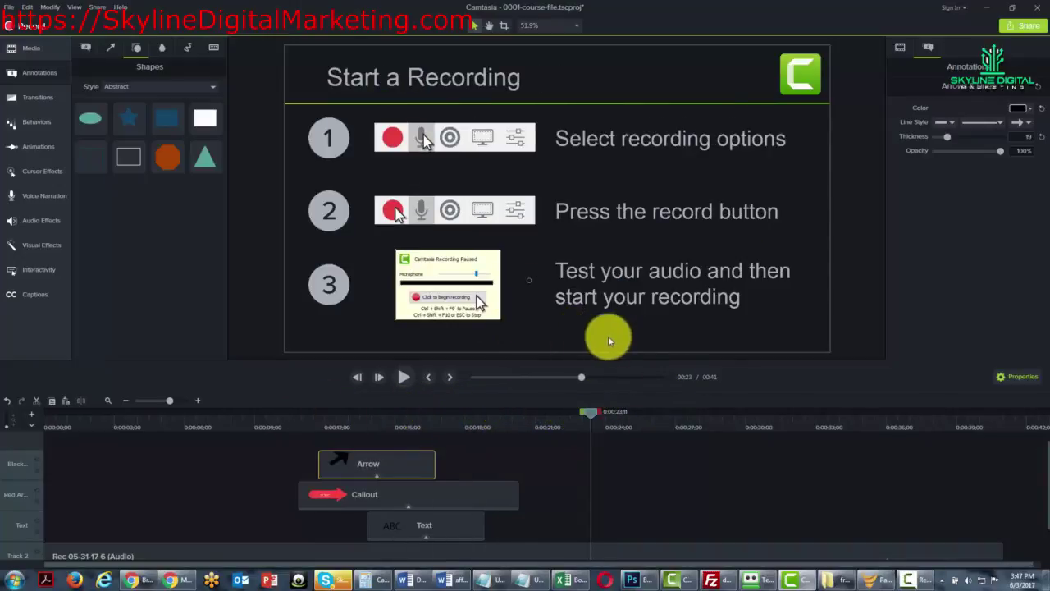
pyautogui.click(590, 413)
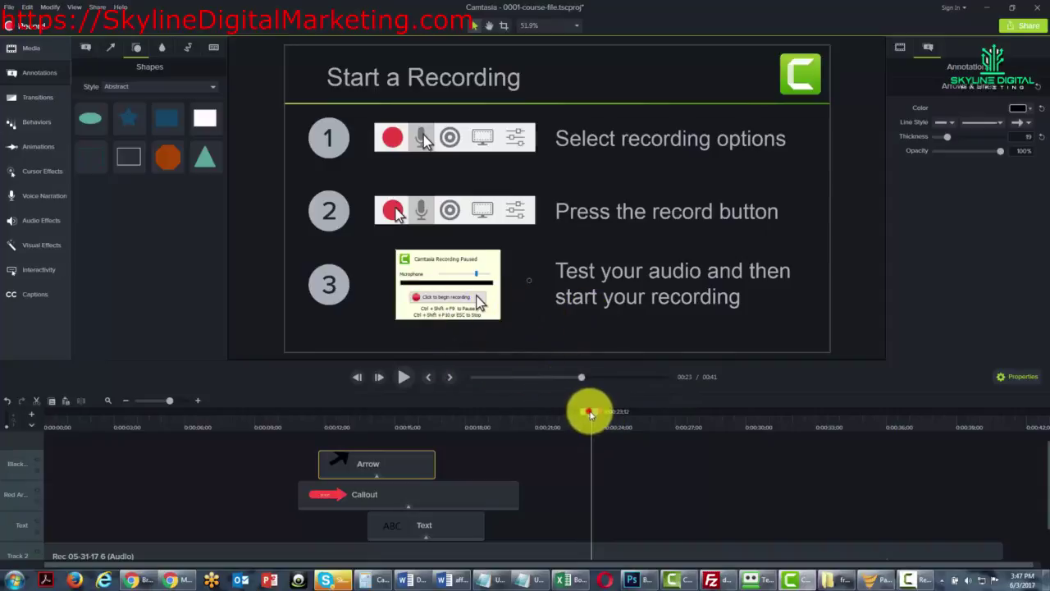
pyautogui.moveTo(591, 412); pyautogui.dragTo(591, 414)
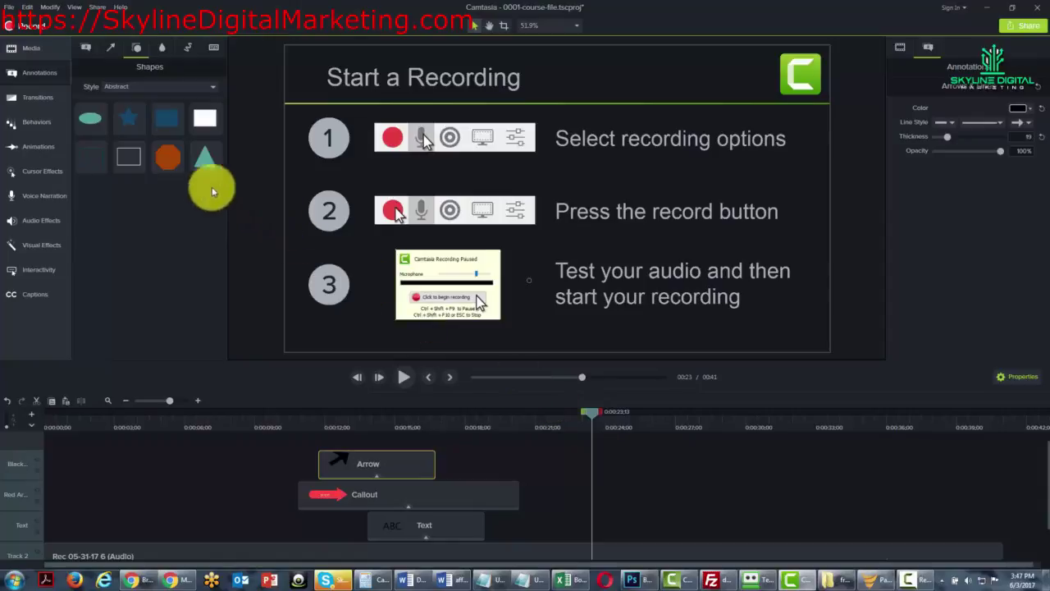
pyautogui.moveTo(159, 156); pyautogui.dragTo(591, 321)
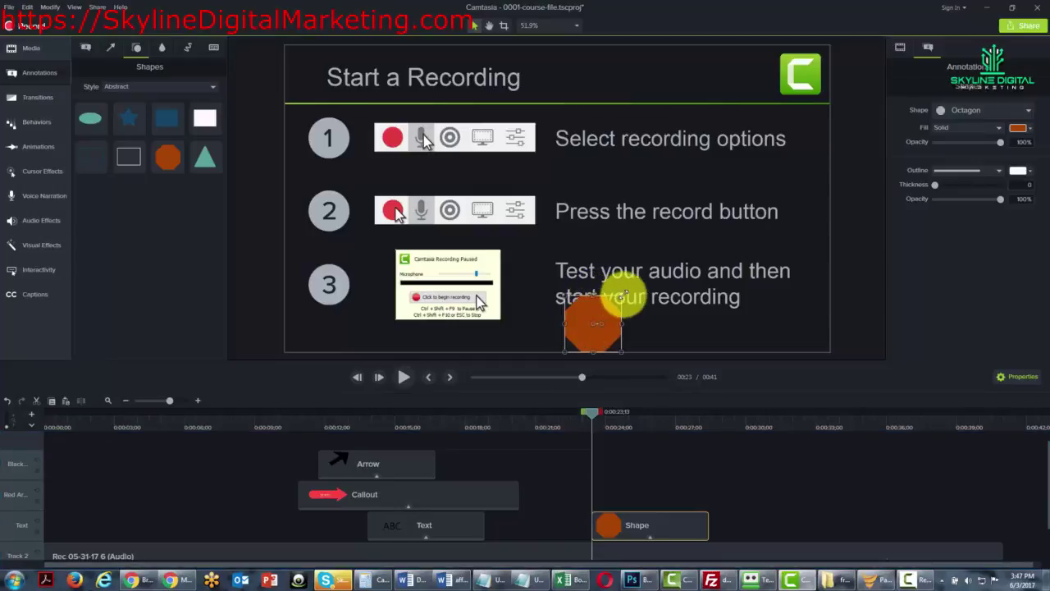
pyautogui.moveTo(624, 293); pyautogui.dragTo(772, 215)
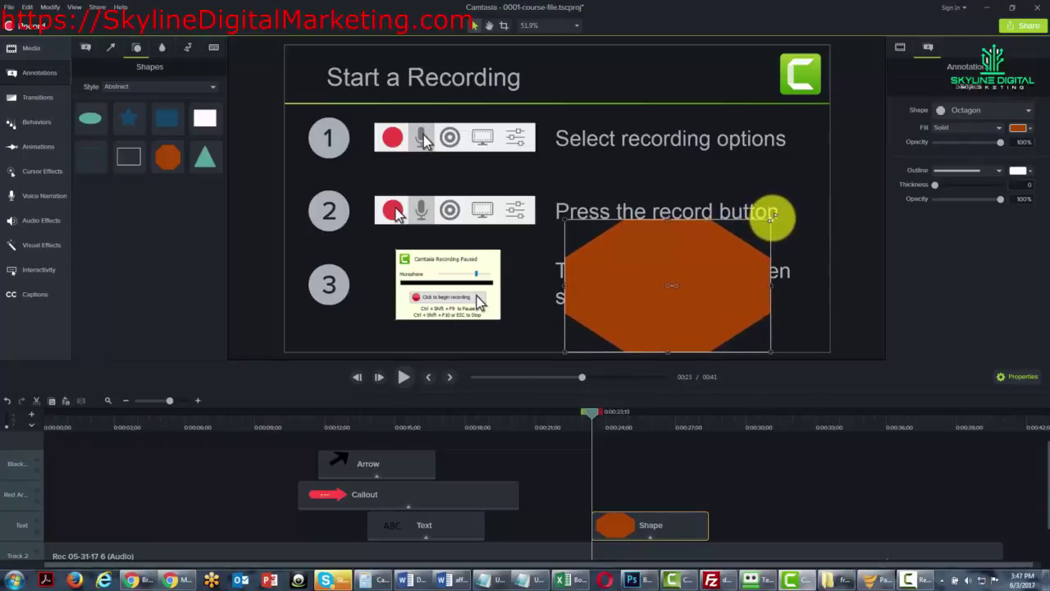
pyautogui.moveTo(772, 215); pyautogui.dragTo(772, 309)
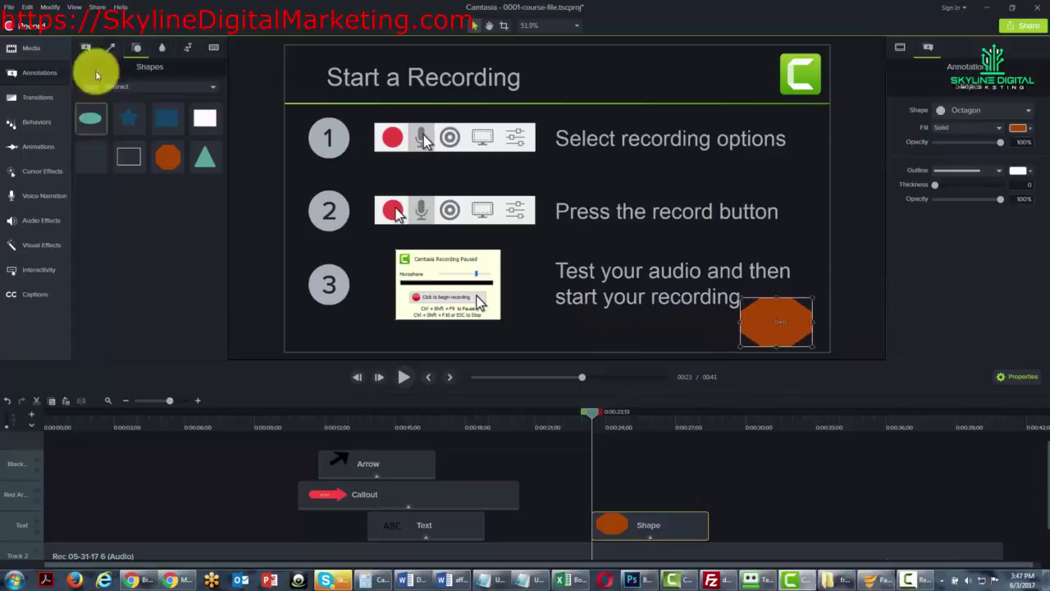
# Step: Add a Blur covering all of "Select recording options" and extend its clip well past the octagon's clip
pyautogui.click(163, 46)
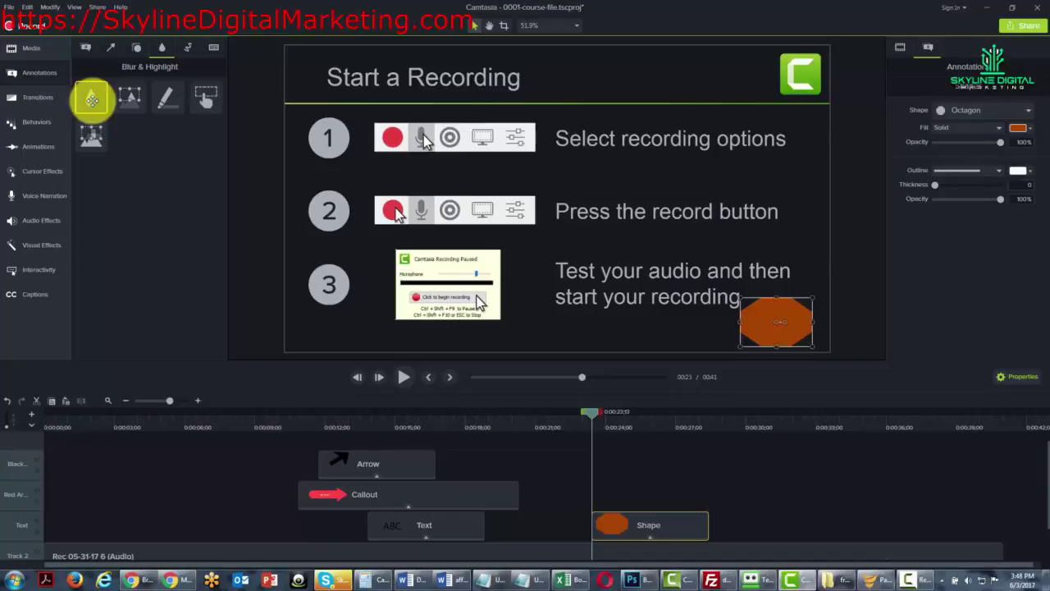
pyautogui.moveTo(92, 98)
pyautogui.mouseDown()
pyautogui.moveTo(382, 133)
pyautogui.moveTo(617, 141)
pyautogui.mouseUp()
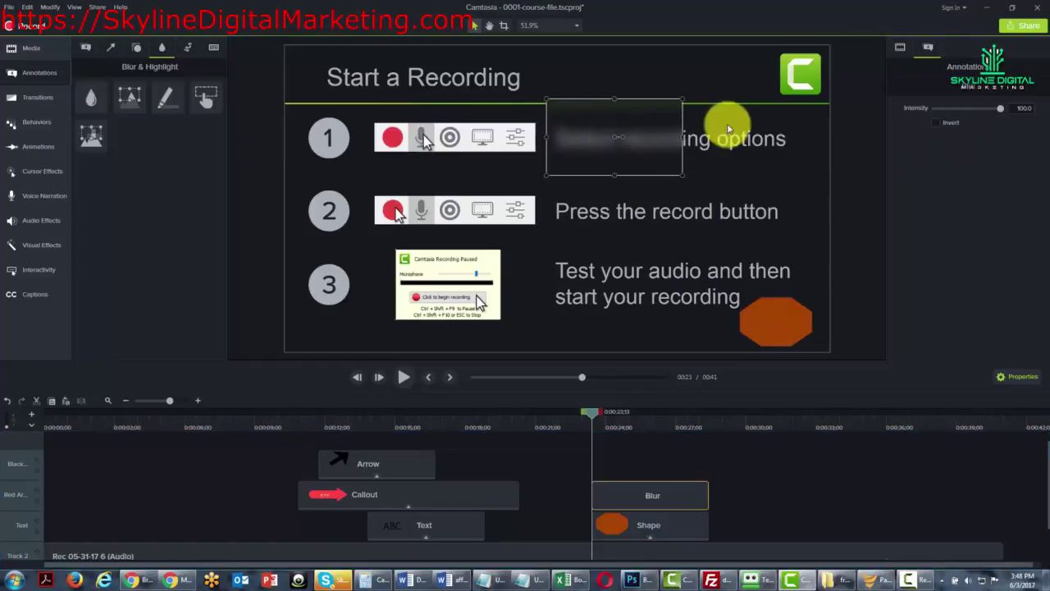
pyautogui.moveTo(683, 139); pyautogui.dragTo(809, 140)
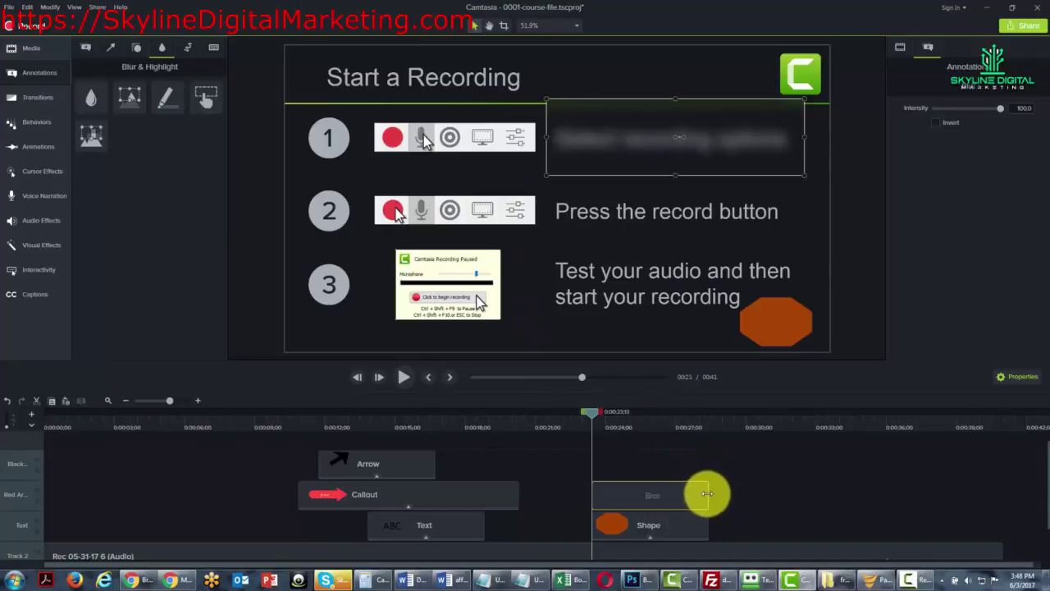
pyautogui.moveTo(707, 493); pyautogui.dragTo(849, 497)
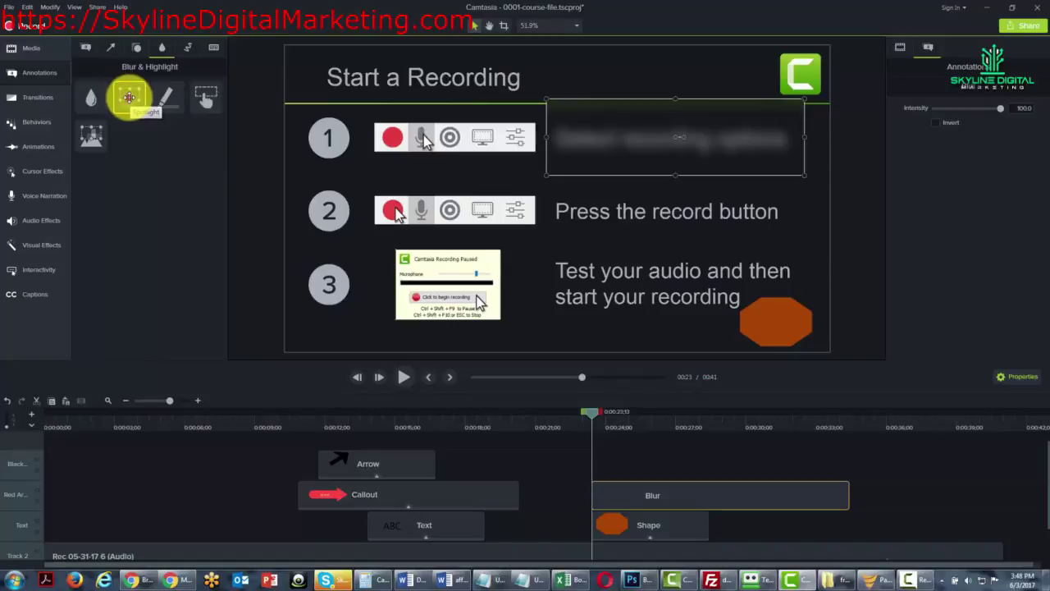
# Step: Try a Spotlight widened over the "Press the record button" text, and delete it
pyautogui.moveTo(129, 97); pyautogui.dragTo(599, 208)
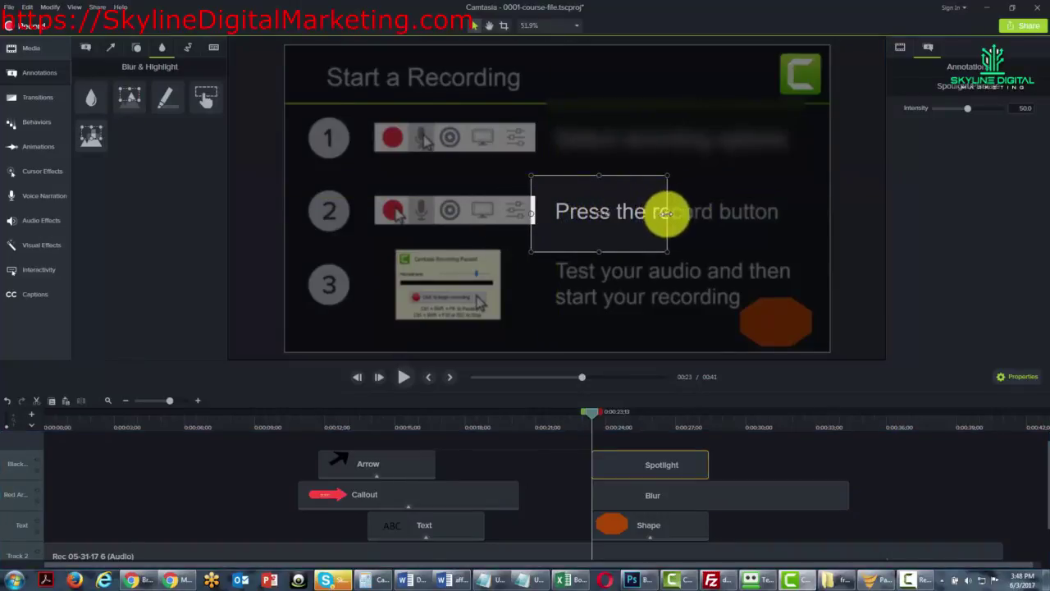
pyautogui.moveTo(667, 215); pyautogui.dragTo(796, 214)
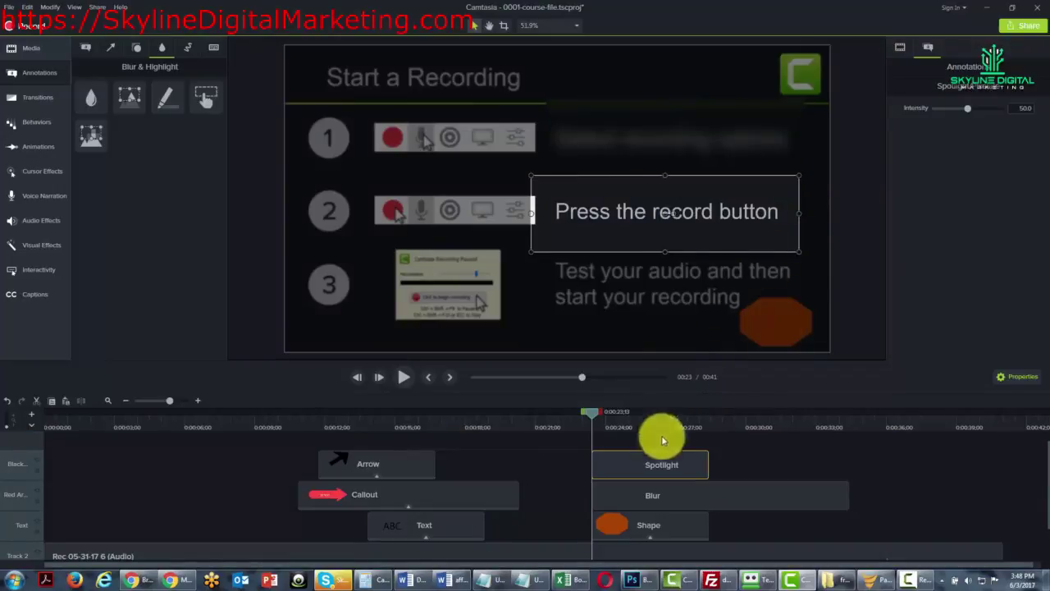
pyautogui.press('Delete')
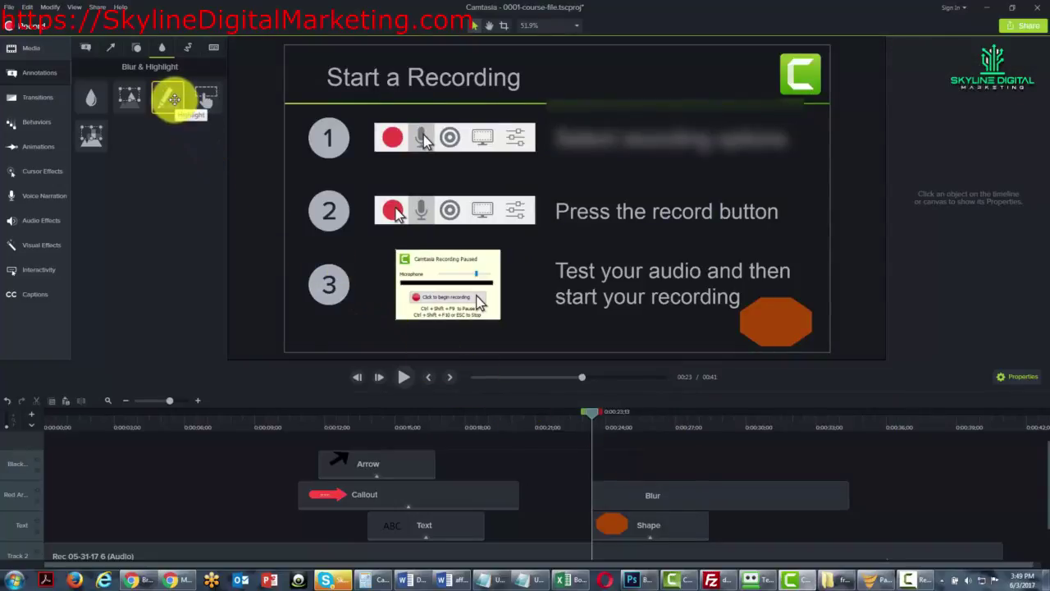
# Step: Try a Highlight widened over the "Press the record button" text, and delete it
pyautogui.moveTo(174, 98)
pyautogui.mouseDown()
pyautogui.moveTo(251, 134)
pyautogui.moveTo(534, 211)
pyautogui.moveTo(668, 211)
pyautogui.mouseUp()
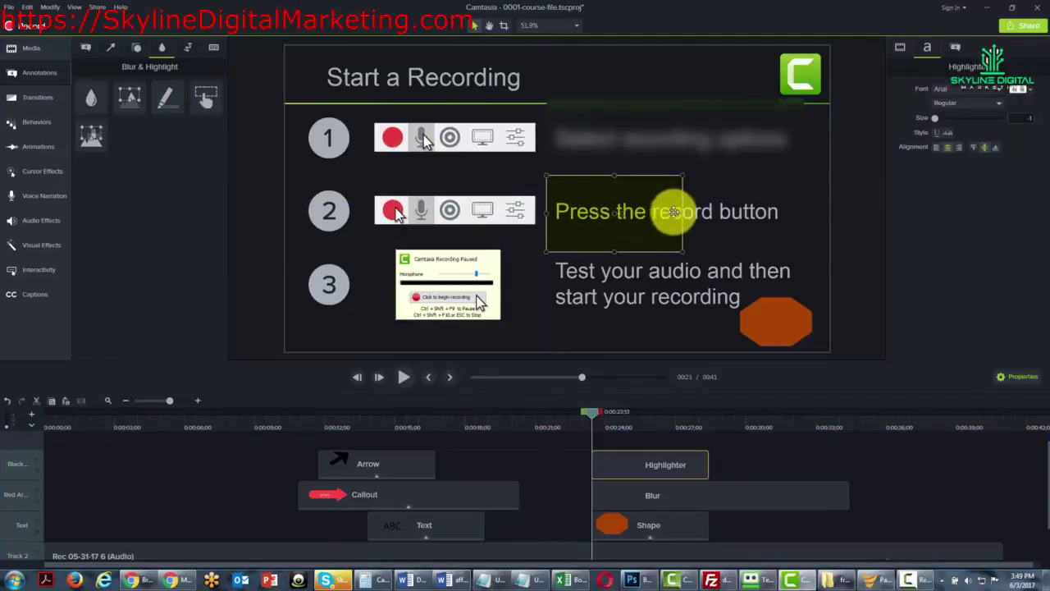
pyautogui.moveTo(751, 212); pyautogui.dragTo(785, 213)
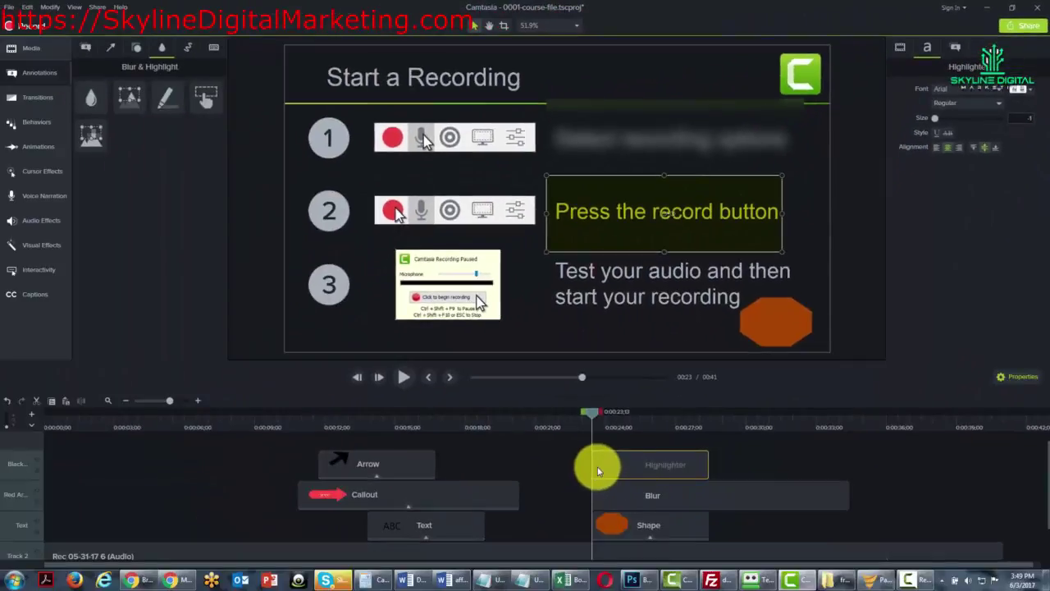
pyautogui.press('Delete')
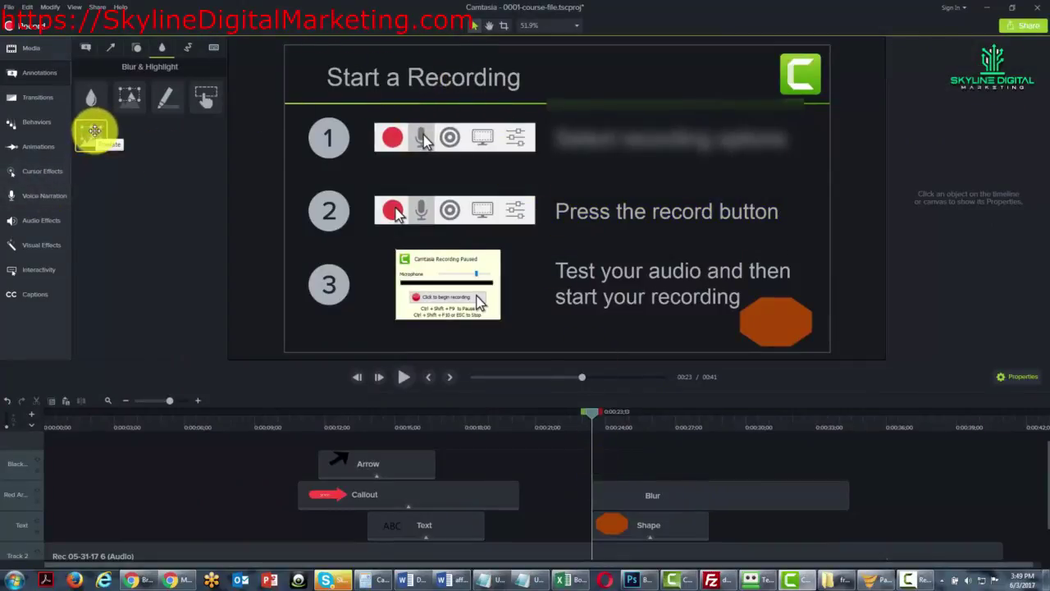
# Step: Add a Pixelate effect covering "Press the record button" with intensity 76.7 and slightly lengthen its clip
pyautogui.moveTo(92, 131); pyautogui.dragTo(614, 211)
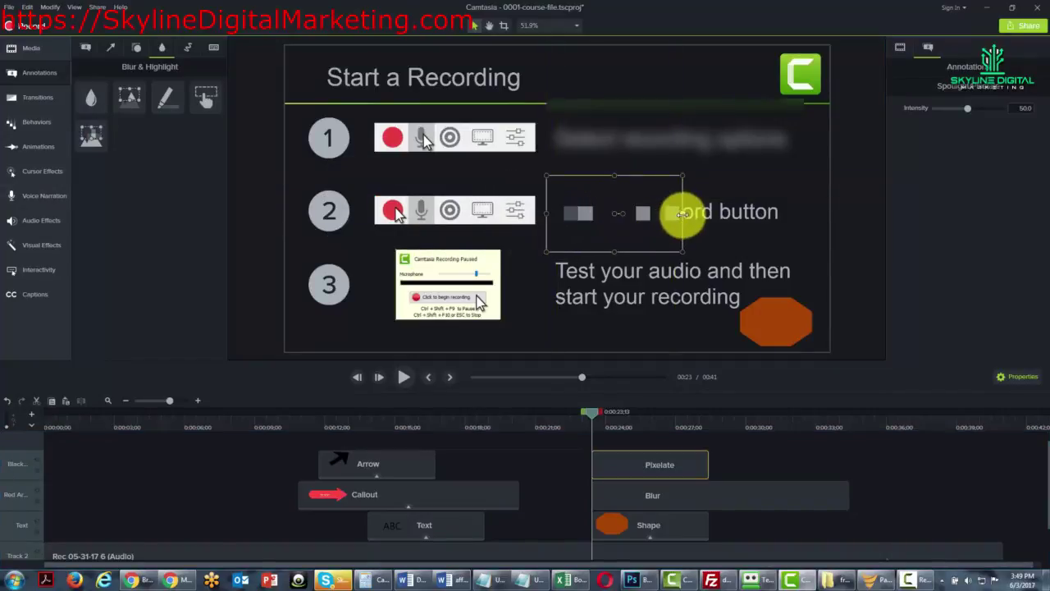
pyautogui.moveTo(683, 212); pyautogui.dragTo(792, 211)
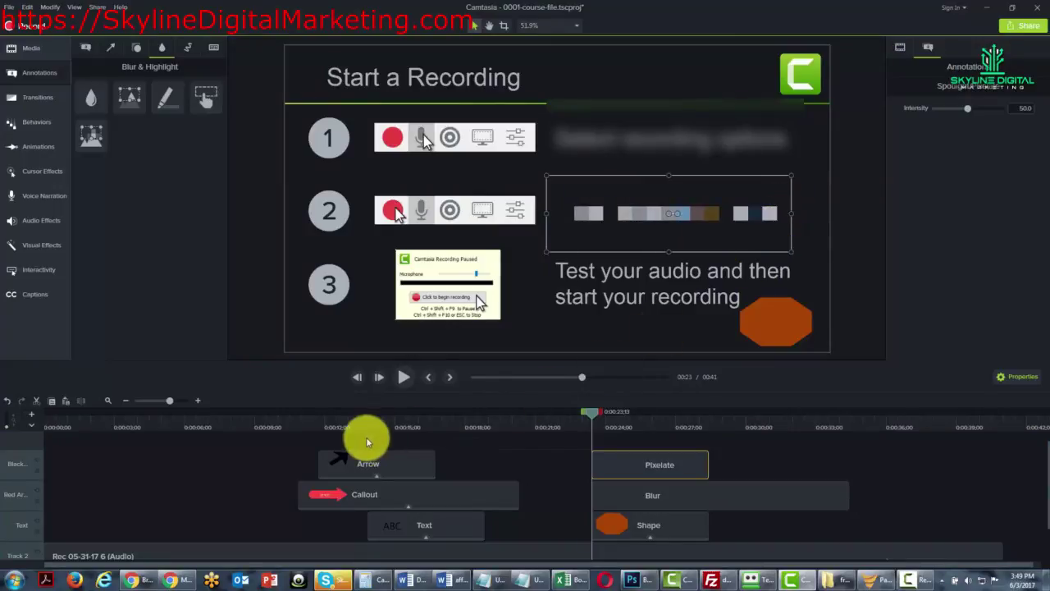
pyautogui.moveTo(968, 107)
pyautogui.mouseDown()
pyautogui.moveTo(943, 107)
pyautogui.moveTo(989, 111)
pyautogui.mouseUp()
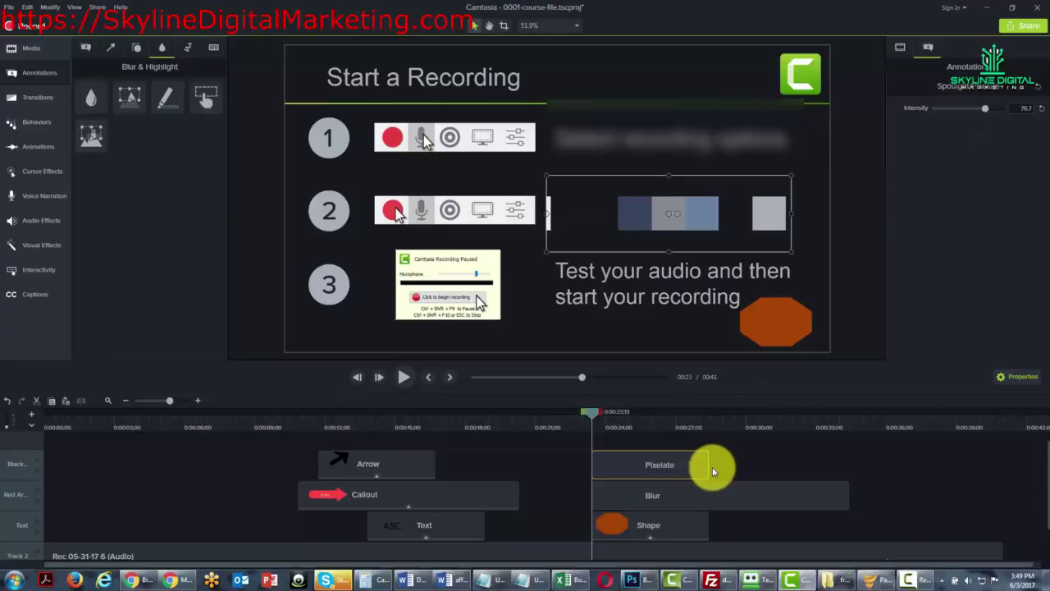
pyautogui.moveTo(708, 469)
pyautogui.mouseDown()
pyautogui.moveTo(813, 467)
pyautogui.moveTo(723, 470)
pyautogui.mouseUp()
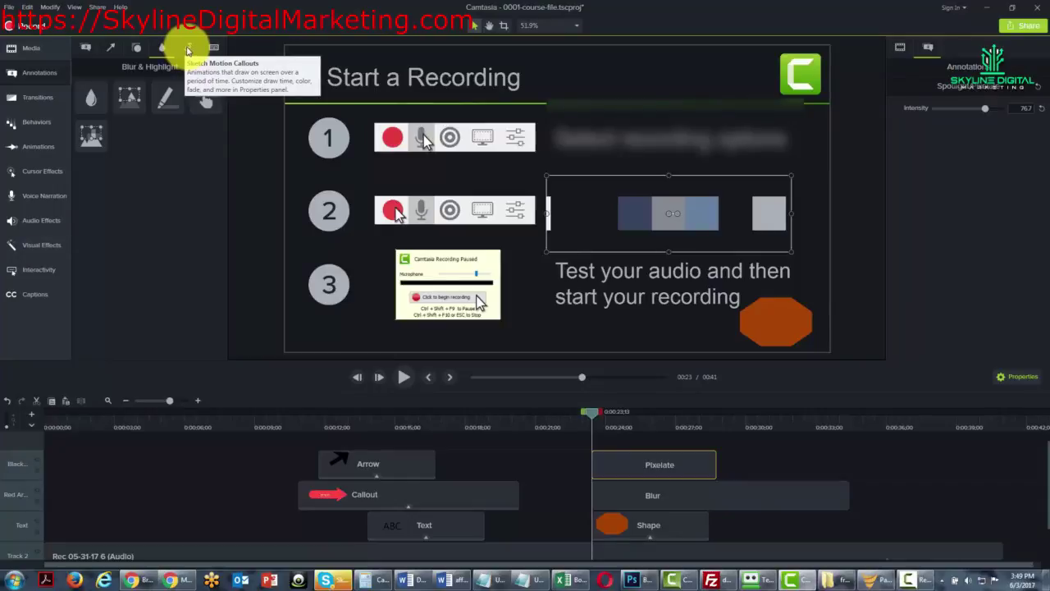
# Step: Move the playhead to 0:00:31;11 and shorten the Blur clip to end with the Pixelate clip
pyautogui.click(188, 47)
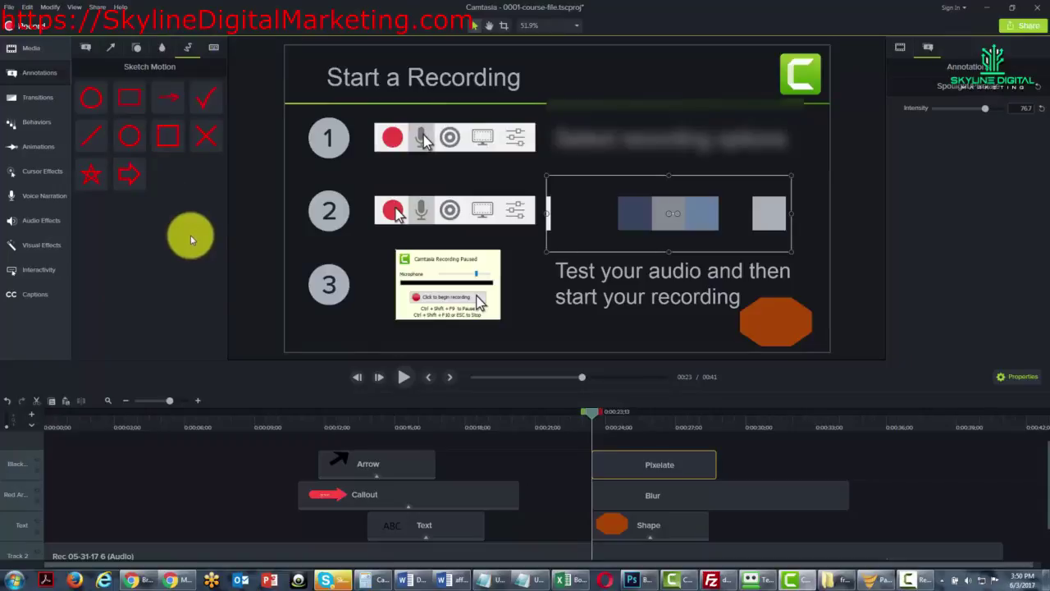
pyautogui.moveTo(593, 412); pyautogui.dragTo(778, 413)
pyautogui.click(708, 496)
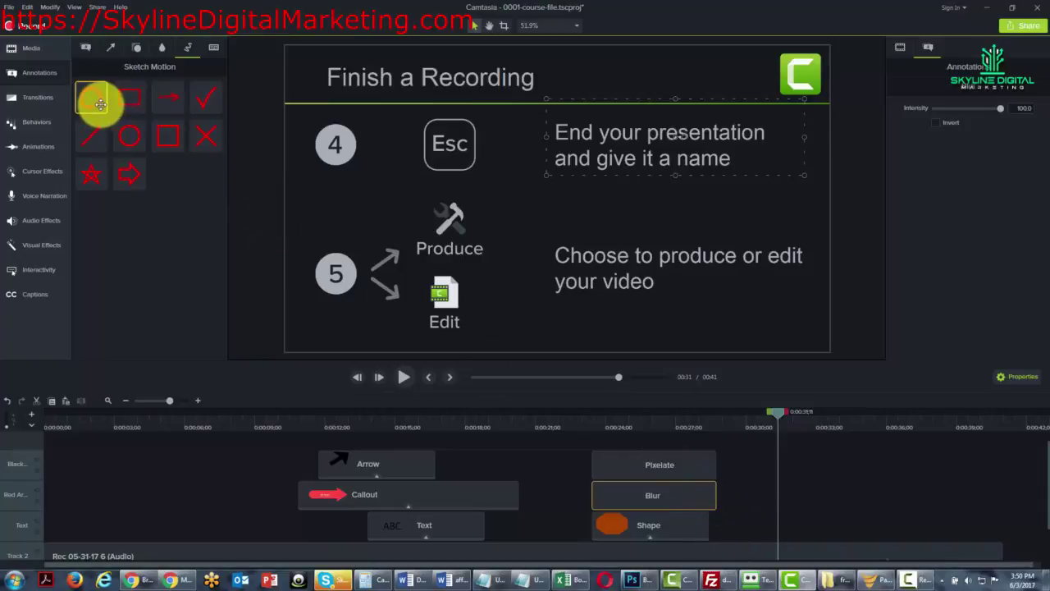
# Step: Add a red Sketch Motion oval around "Choose to produce or edit your video" and preview its drawing up to 0:00:32;07
pyautogui.moveTo(98, 101)
pyautogui.mouseDown()
pyautogui.moveTo(181, 108)
pyautogui.moveTo(504, 227)
pyautogui.moveTo(608, 247)
pyautogui.mouseUp()
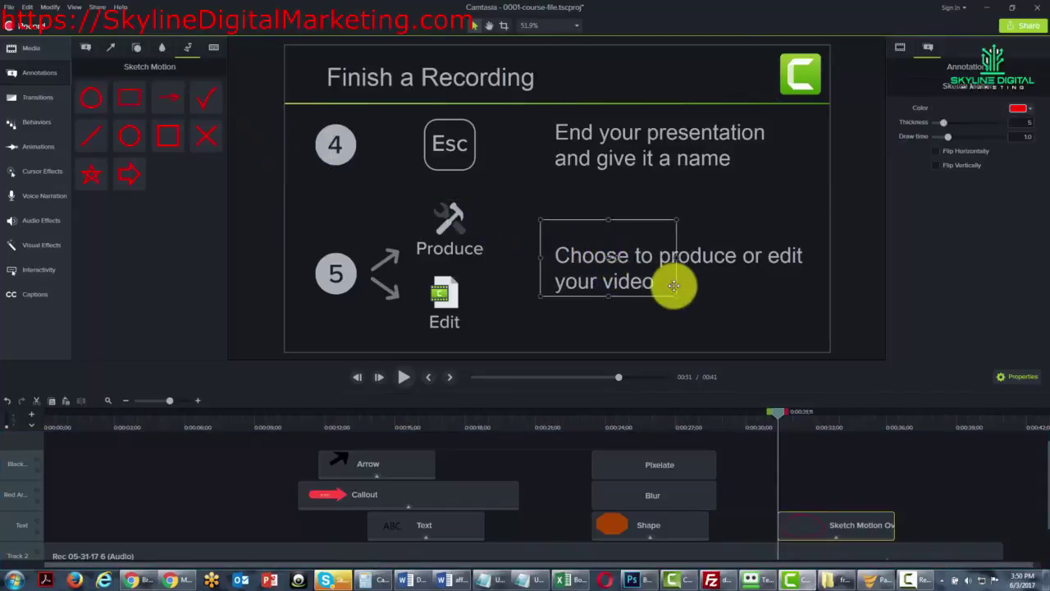
pyautogui.moveTo(676, 295); pyautogui.dragTo(812, 322)
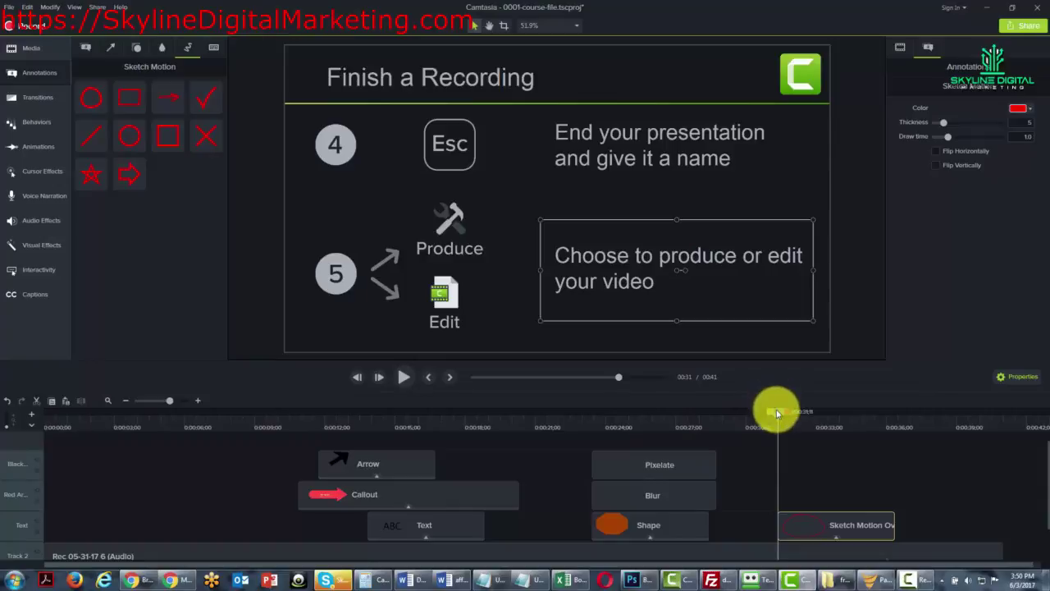
pyautogui.moveTo(780, 412); pyautogui.dragTo(799, 416)
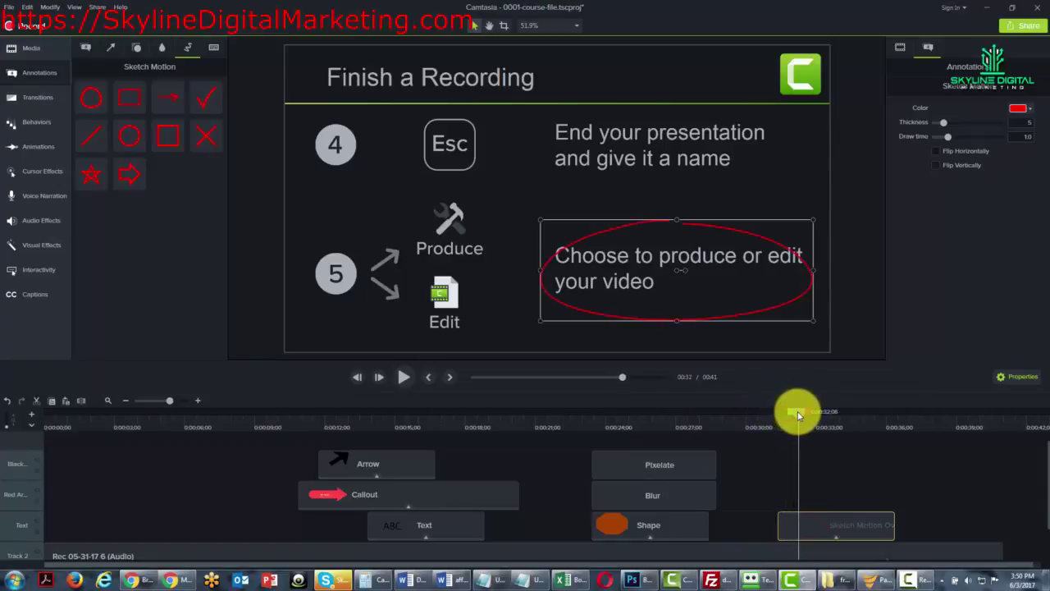
pyautogui.moveTo(798, 416); pyautogui.dragTo(797, 416)
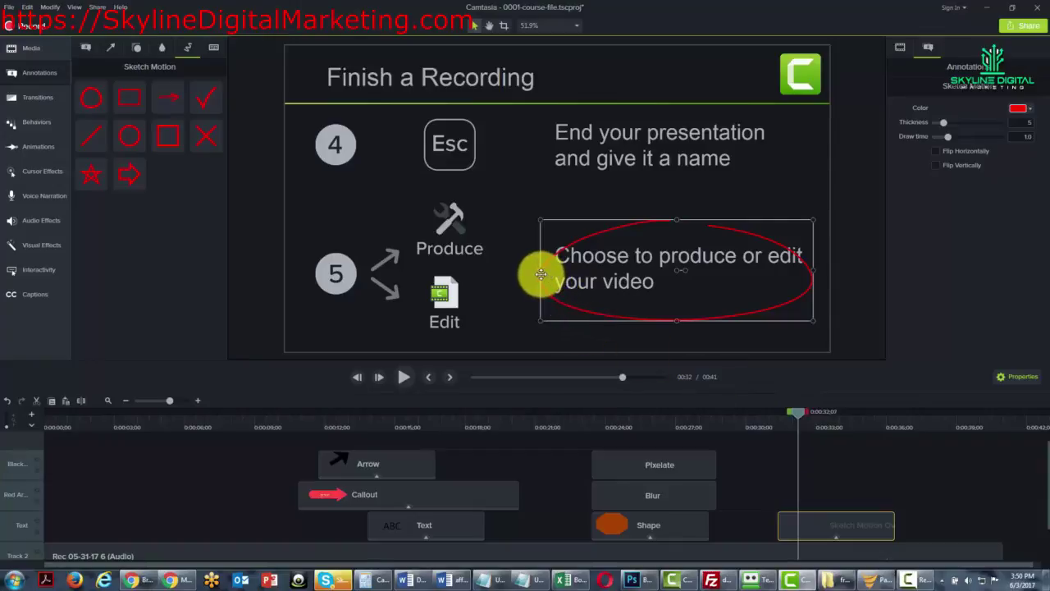
# Step: Enlarge the sketch oval on all sides so it clears the "Choose to produce or edit your video" text
pyautogui.moveTo(541, 274); pyautogui.dragTo(517, 269)
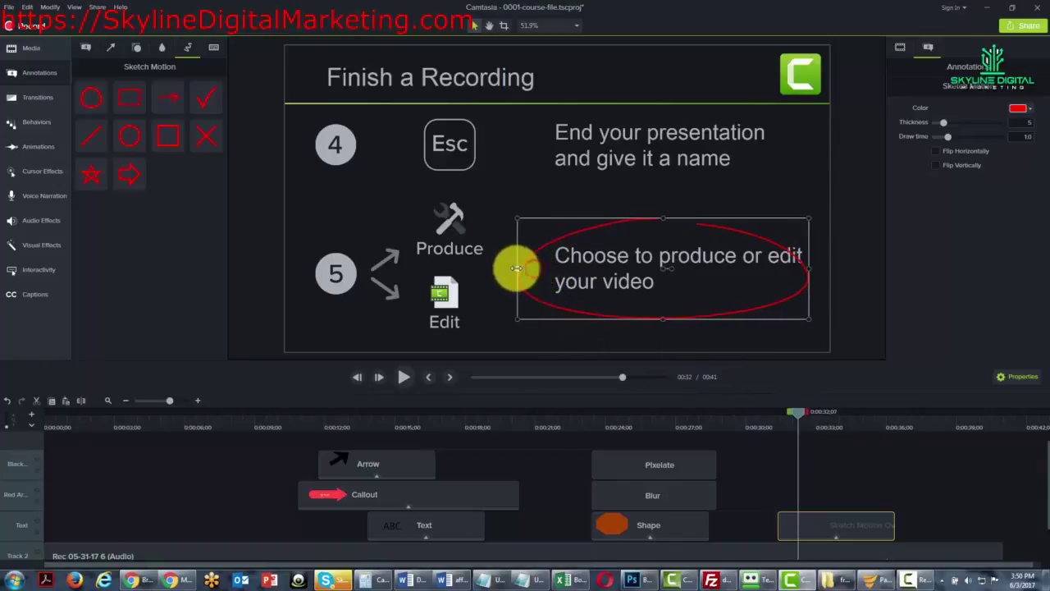
pyautogui.moveTo(807, 268); pyautogui.dragTo(835, 268)
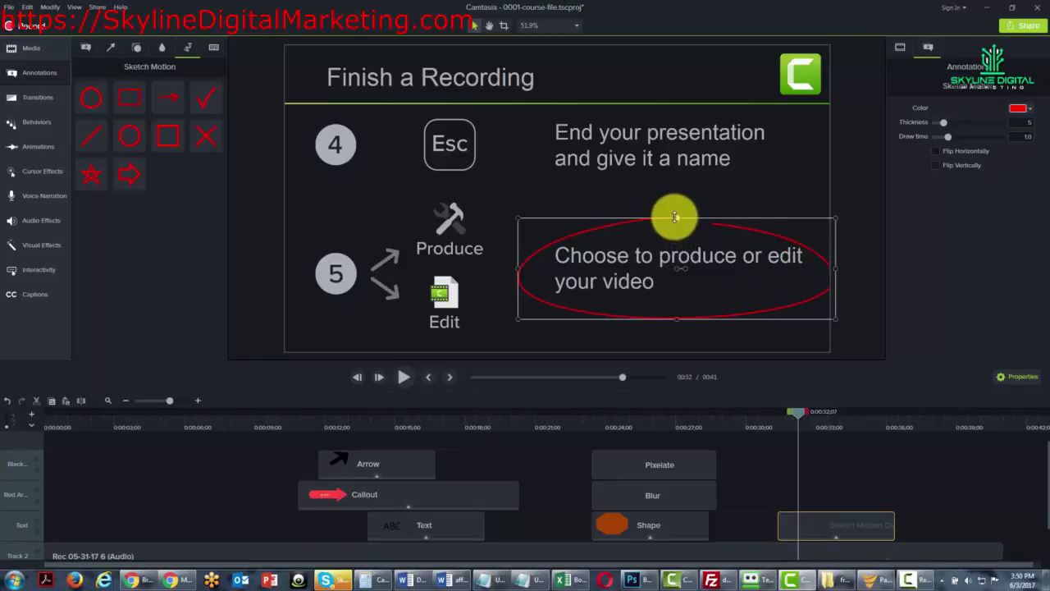
pyautogui.moveTo(674, 218); pyautogui.dragTo(674, 208)
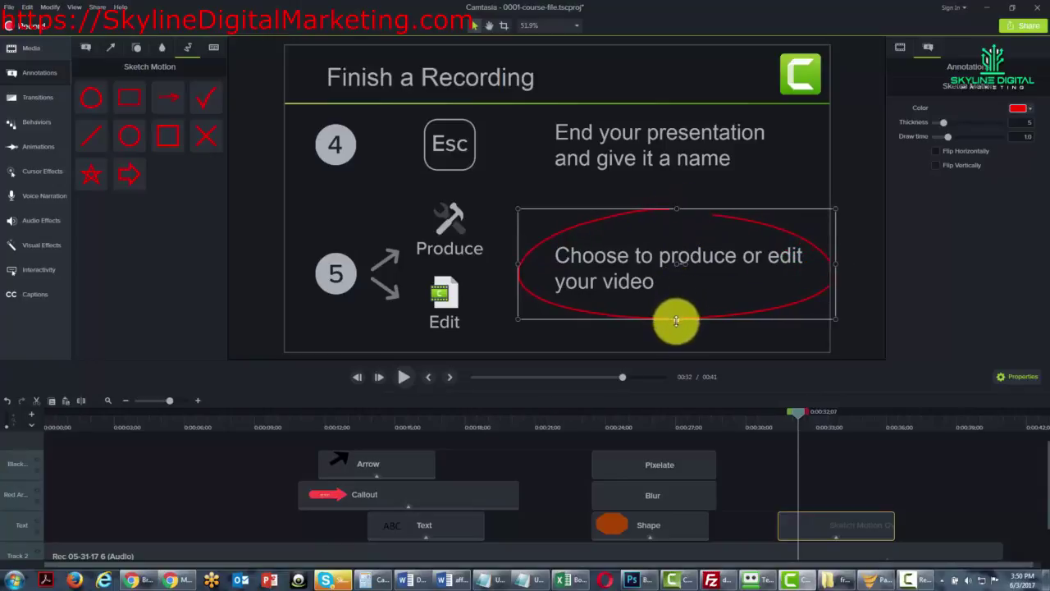
pyautogui.moveTo(676, 320); pyautogui.dragTo(675, 324)
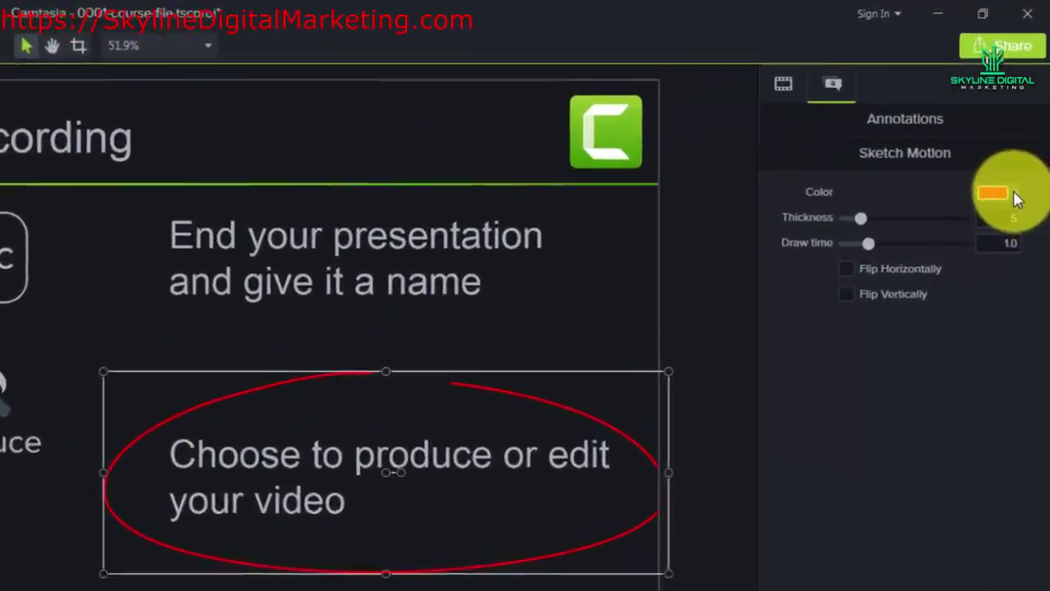
# Step: Style the sketch oval with red color #FE0D0D, thickness 11 and a draw time of 2.4
pyautogui.click(1022, 108)
pyautogui.click(953, 347)
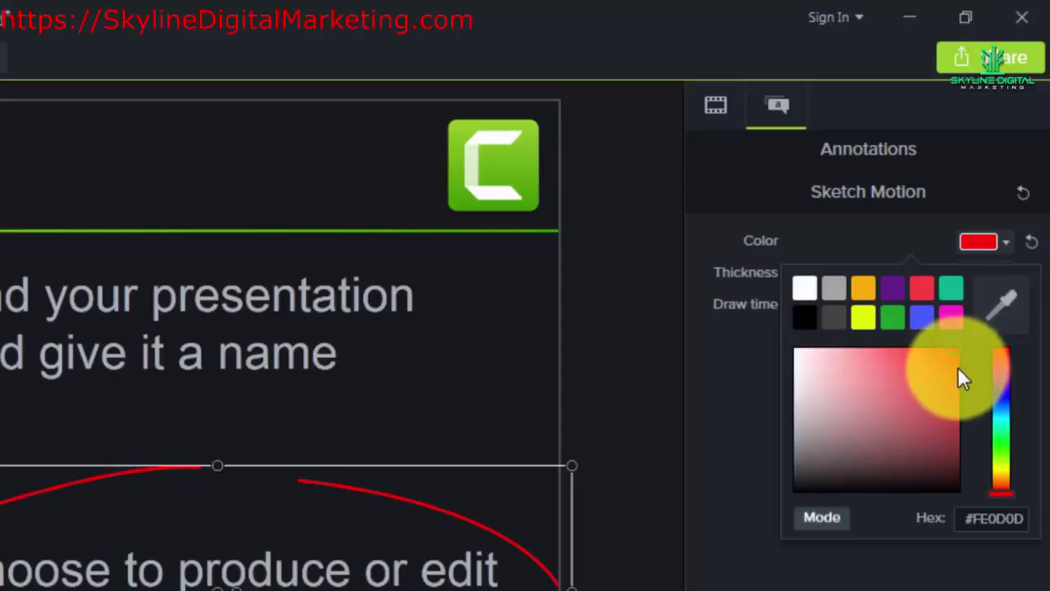
pyautogui.click(748, 282)
pyautogui.moveTo(813, 274); pyautogui.dragTo(873, 271)
pyautogui.moveTo(896, 234); pyautogui.dragTo(898, 238)
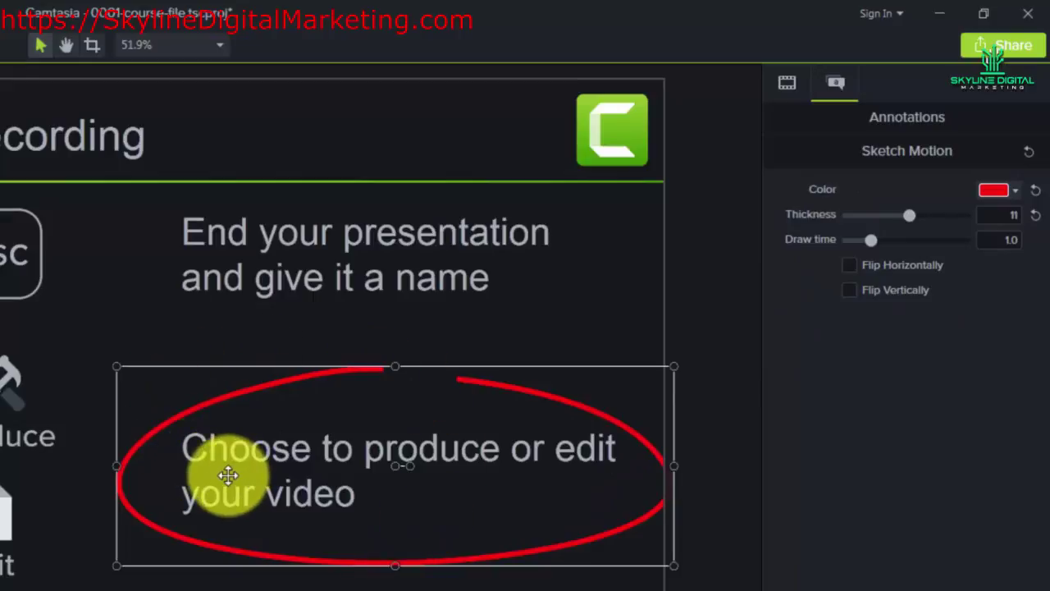
pyautogui.click(874, 239)
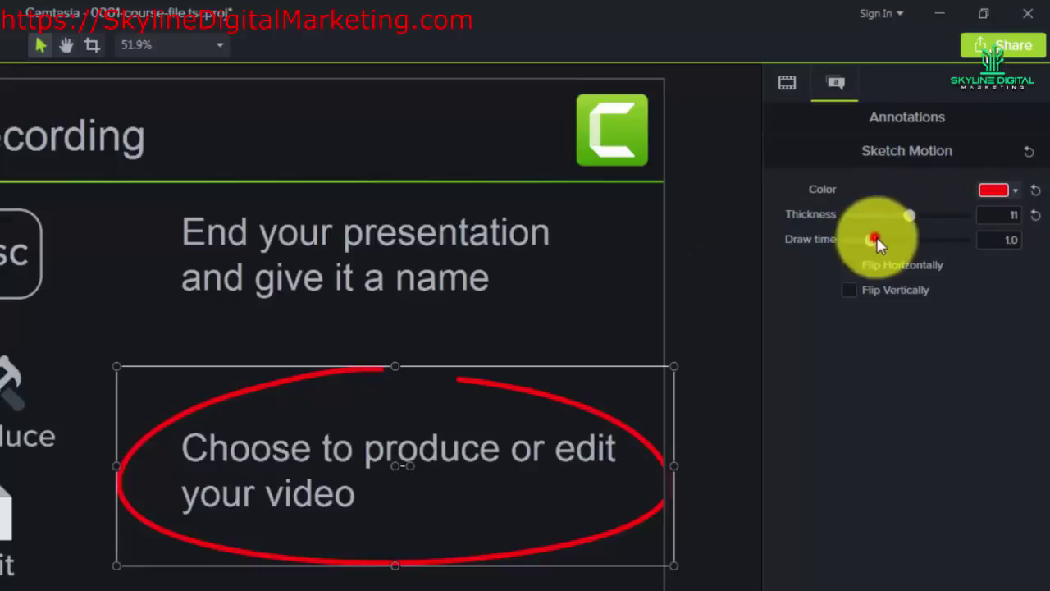
pyautogui.moveTo(877, 239); pyautogui.dragTo(908, 240)
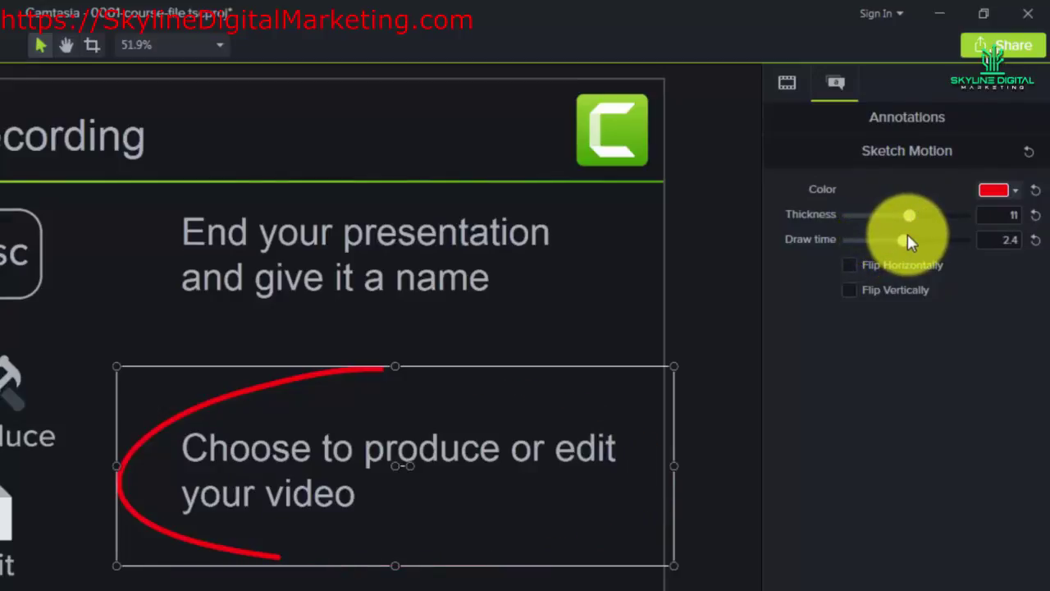
# Step: Try flipping the sketch oval horizontally and vertically, turning each flip back off
pyautogui.click(852, 265)
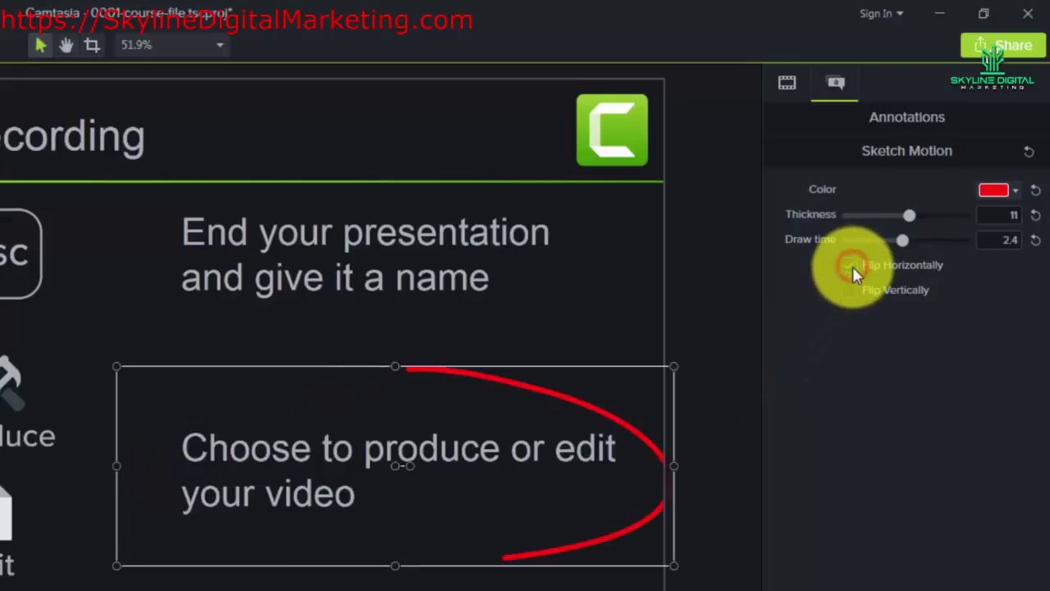
pyautogui.click(853, 268)
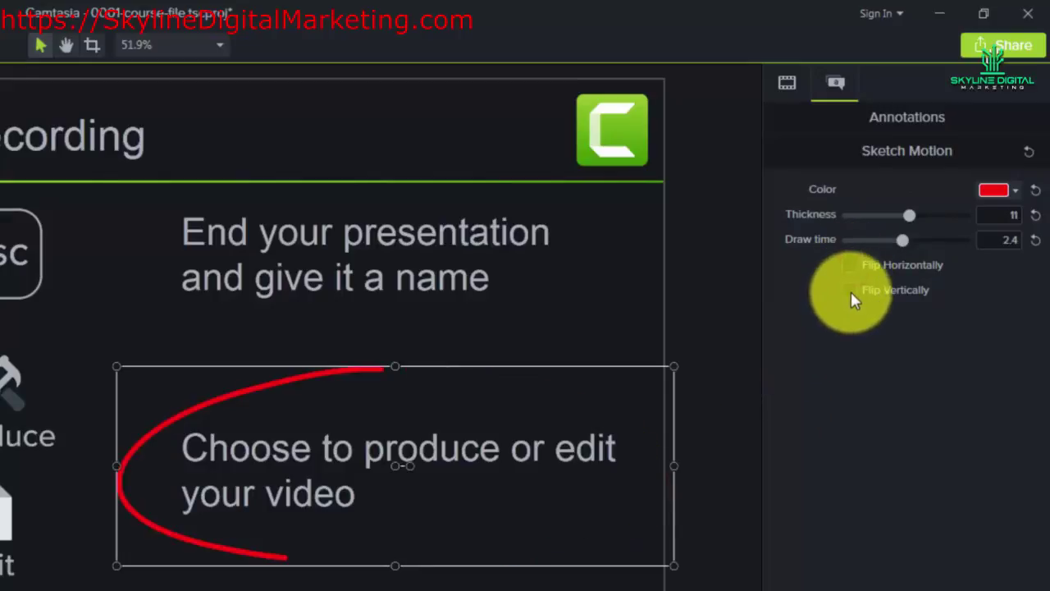
pyautogui.click(851, 291)
pyautogui.click(851, 291)
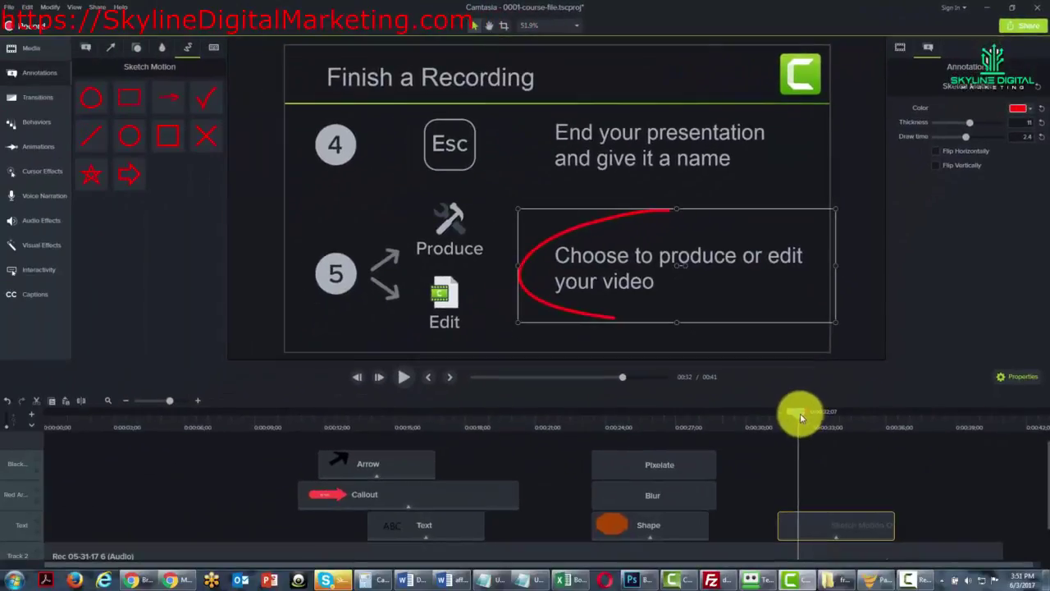
# Step: Preview the sketch oval's drawing from 0:00:31;08 to 0:00:34;08 and extend the end of its clip slightly
pyautogui.moveTo(802, 418); pyautogui.dragTo(783, 418)
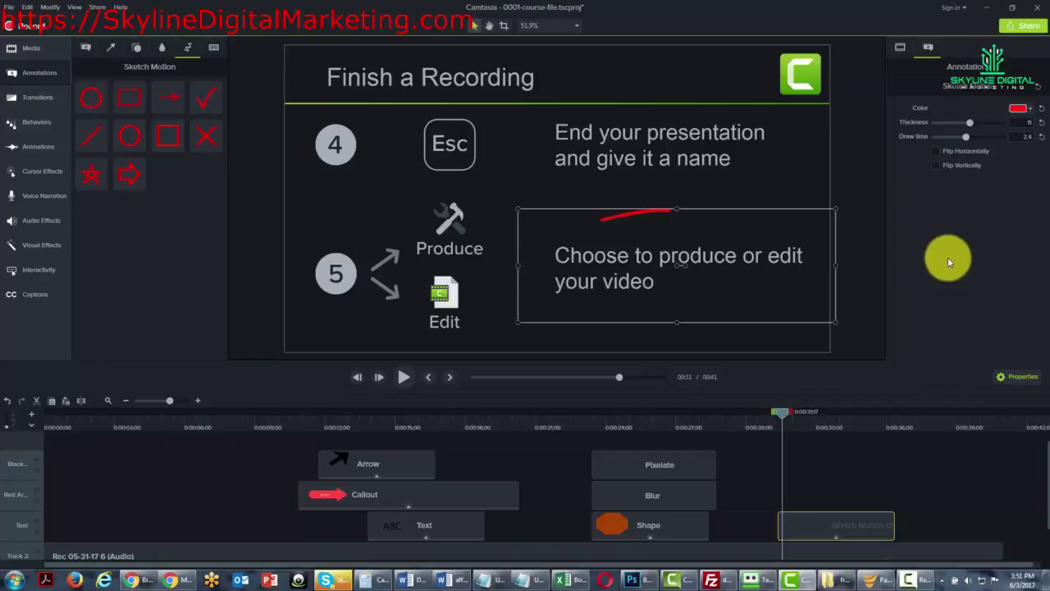
pyautogui.moveTo(782, 412)
pyautogui.mouseDown()
pyautogui.moveTo(806, 409)
pyautogui.moveTo(772, 415)
pyautogui.mouseUp()
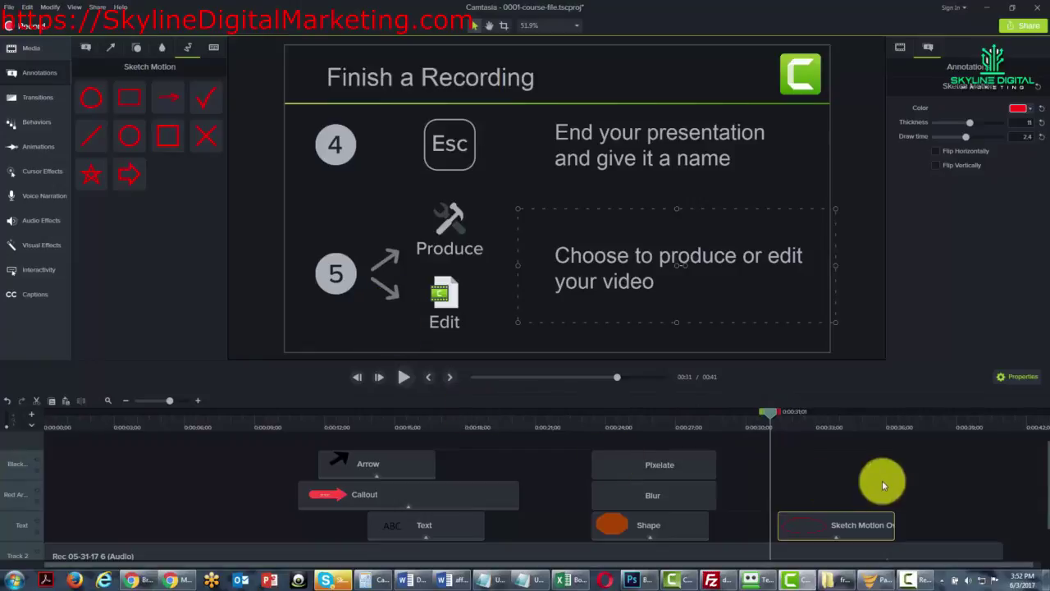
pyautogui.moveTo(772, 417); pyautogui.dragTo(774, 414)
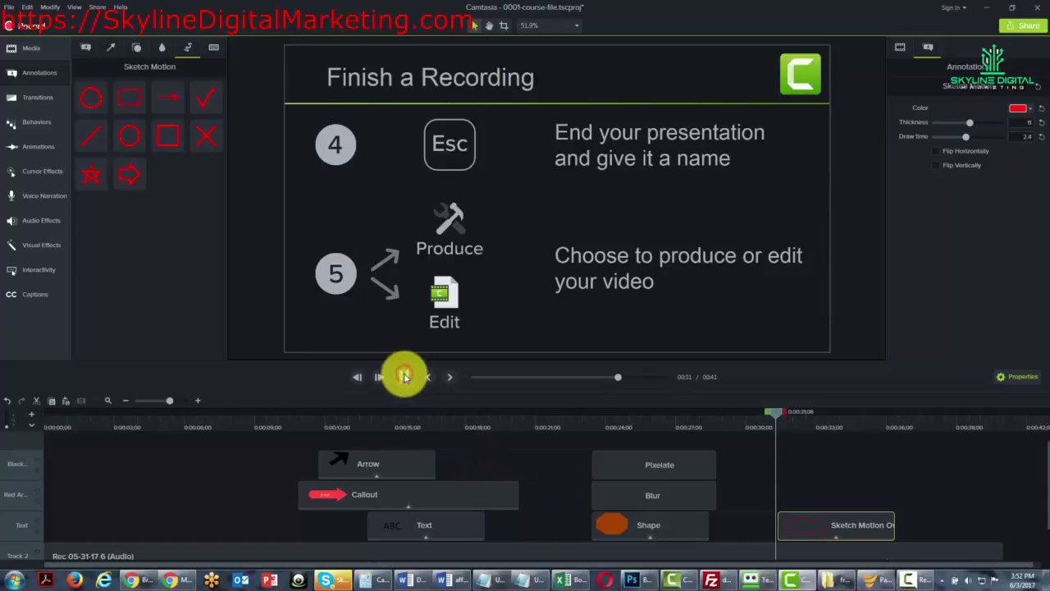
pyautogui.click(405, 377)
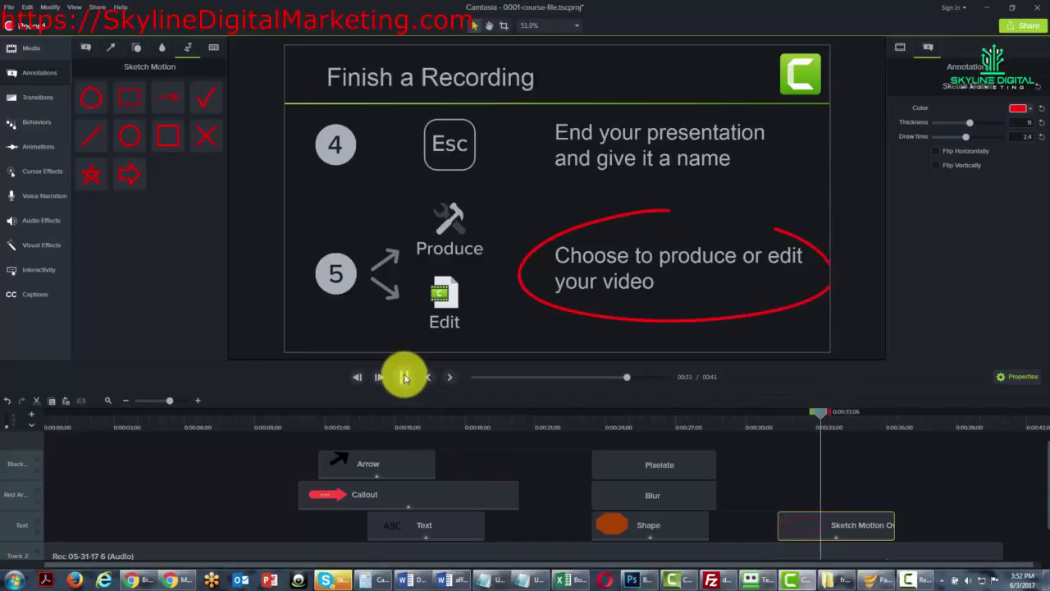
pyautogui.click(404, 376)
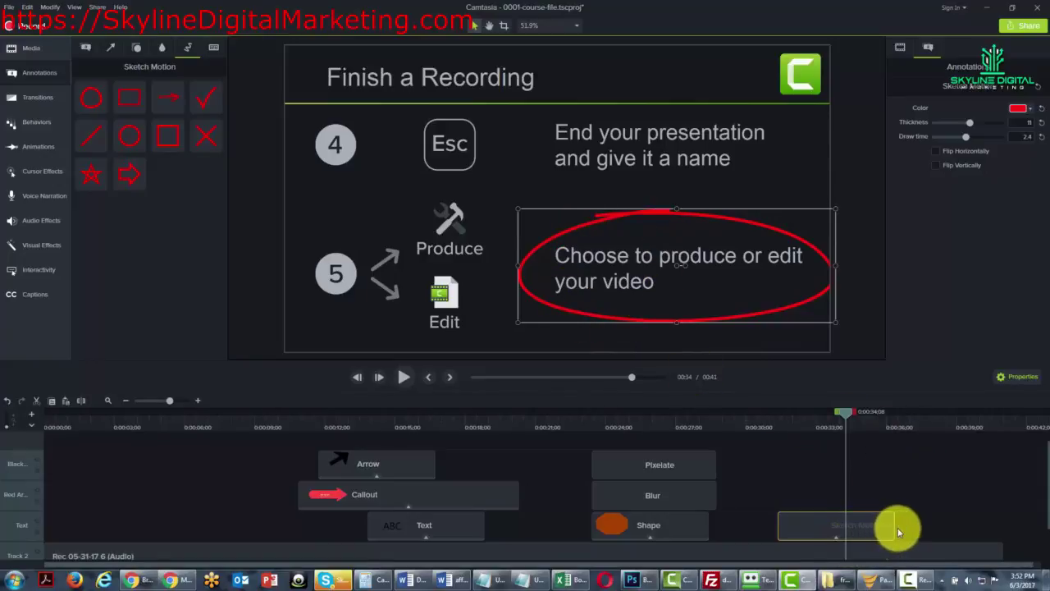
pyautogui.moveTo(894, 527)
pyautogui.mouseDown()
pyautogui.moveTo(909, 525)
pyautogui.moveTo(900, 527)
pyautogui.mouseUp()
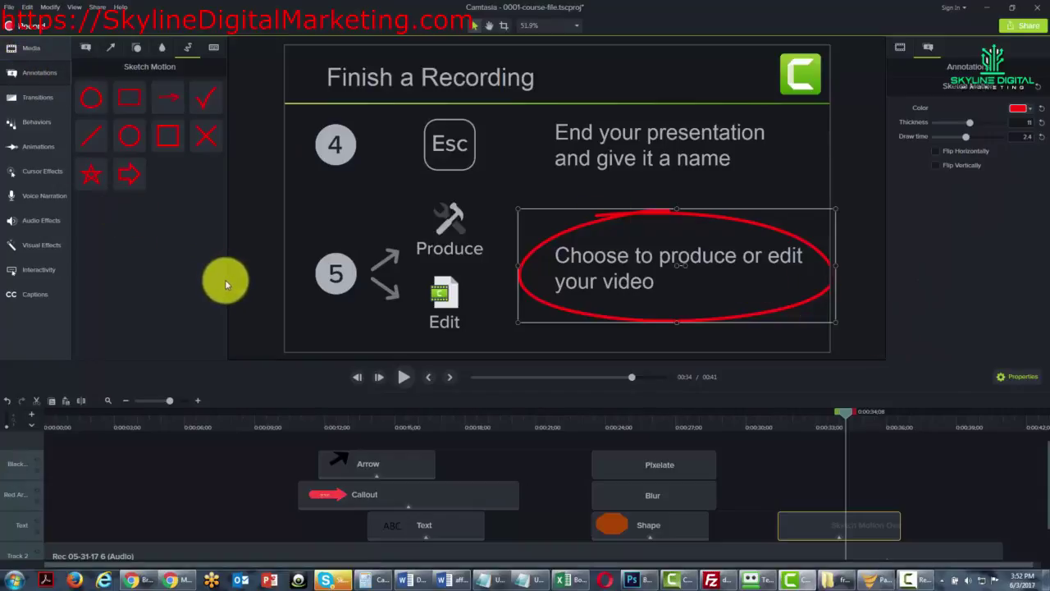
# Step: Add a Ctrl+A keystroke callout at 0:00:04;25 below the slide thumbnails and shorten its clip to about 3 seconds
pyautogui.click(216, 49)
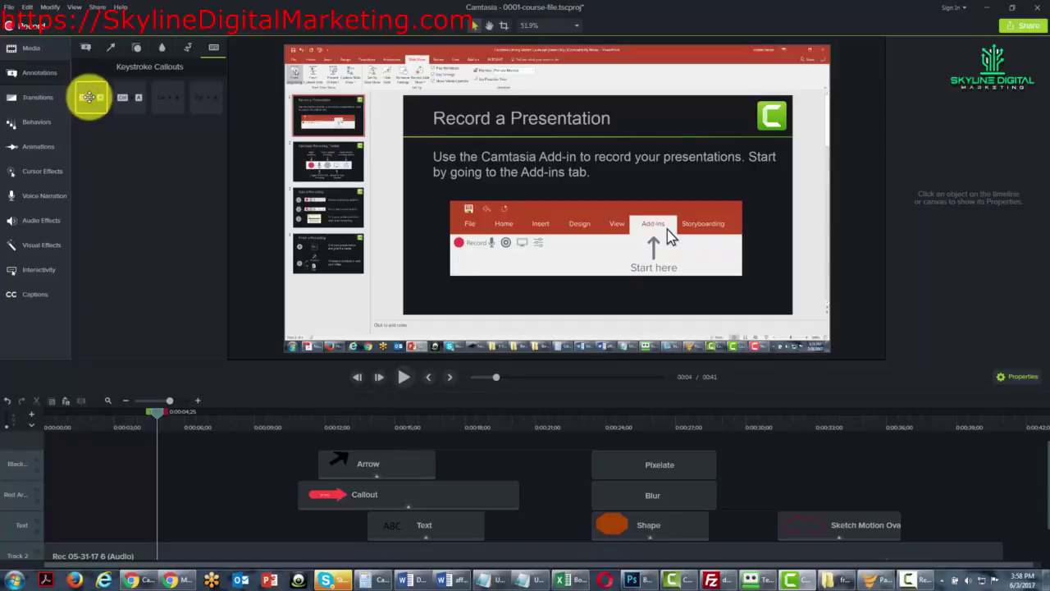
pyautogui.moveTo(88, 97); pyautogui.dragTo(345, 298)
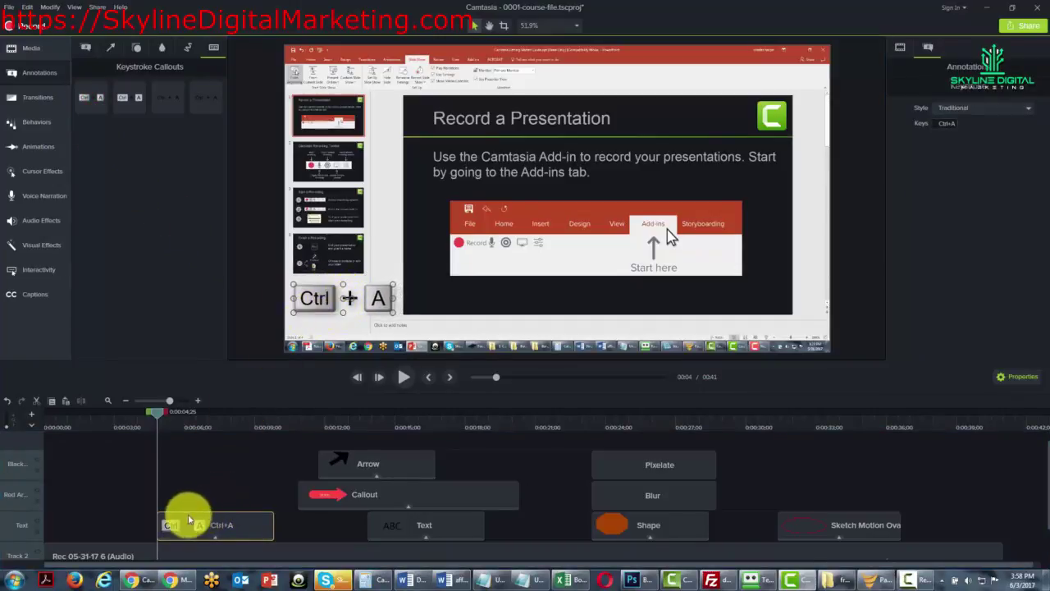
pyautogui.moveTo(159, 411)
pyautogui.mouseDown()
pyautogui.moveTo(235, 410)
pyautogui.moveTo(157, 429)
pyautogui.mouseUp()
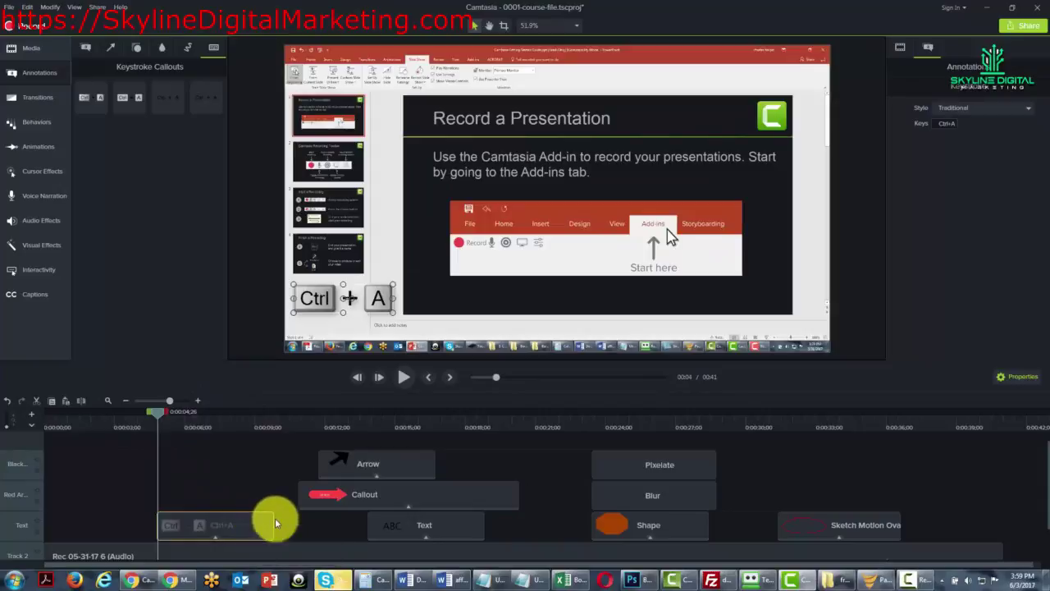
pyautogui.moveTo(277, 516); pyautogui.dragTo(231, 523)
pyautogui.moveTo(156, 414)
pyautogui.mouseDown()
pyautogui.moveTo(211, 410)
pyautogui.moveTo(156, 417)
pyautogui.mouseUp()
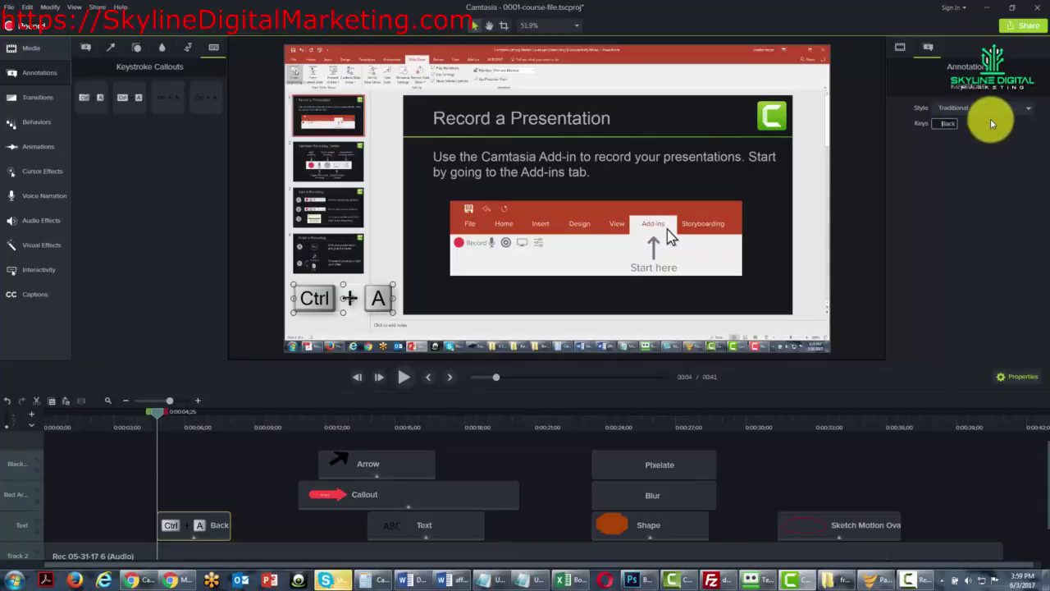
# Step: Set the keystroke callout's keys to Ctrl+S and move it below the slide thumbnails
pyautogui.press('BackSpace')
pyautogui.hotkey('ctrl', 'z')
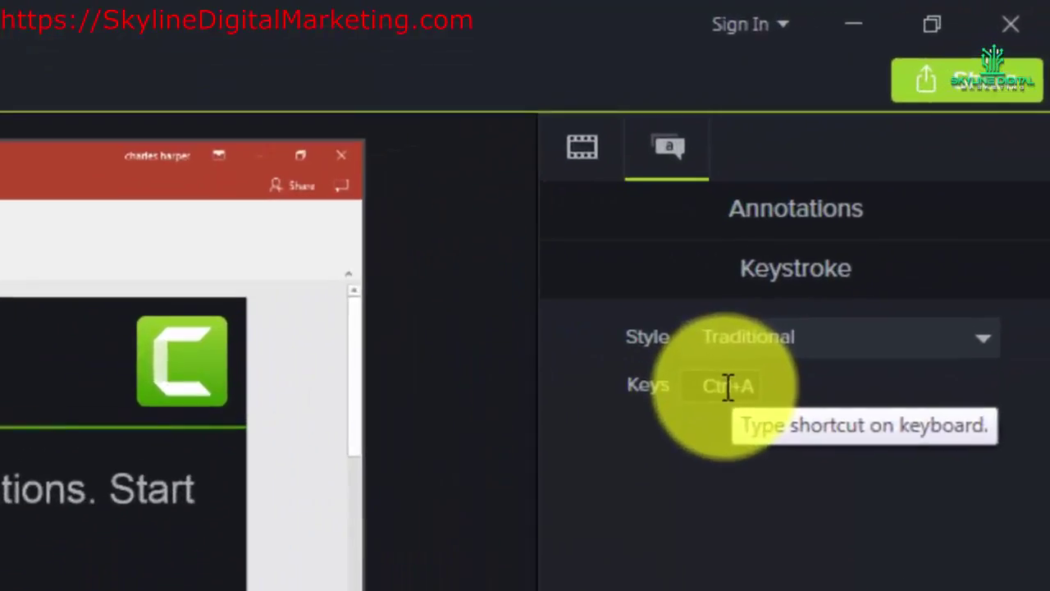
pyautogui.click(830, 264)
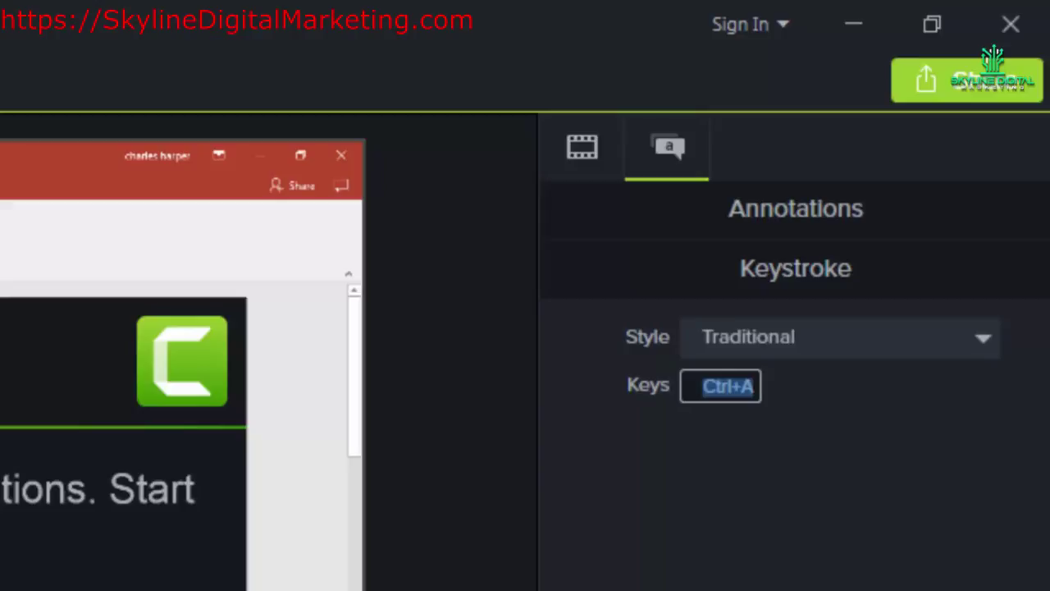
pyautogui.hotkey('ctrl', 's')
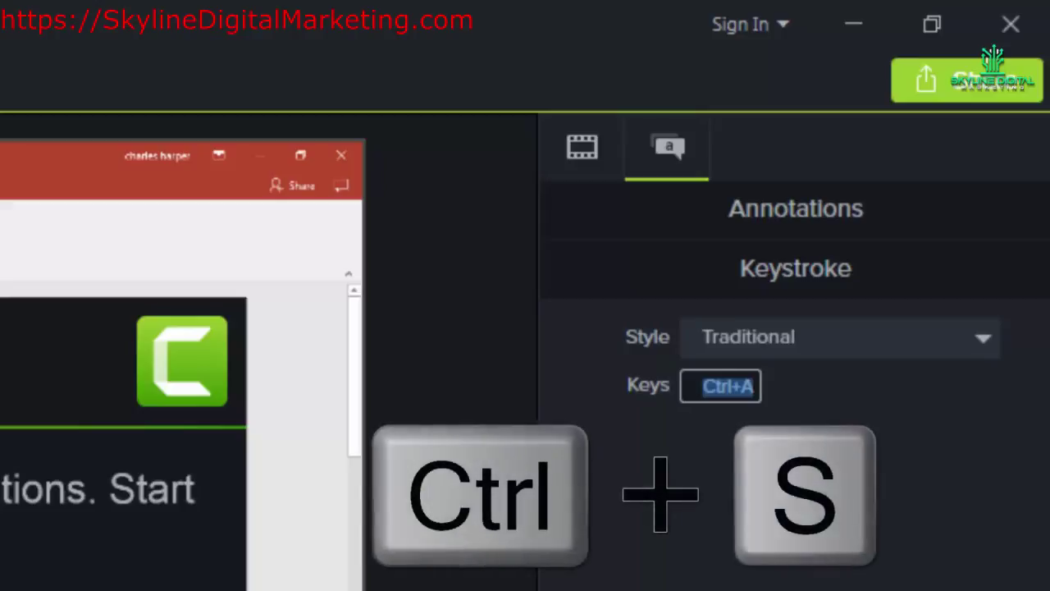
pyautogui.hotkey('ctrl', 's')
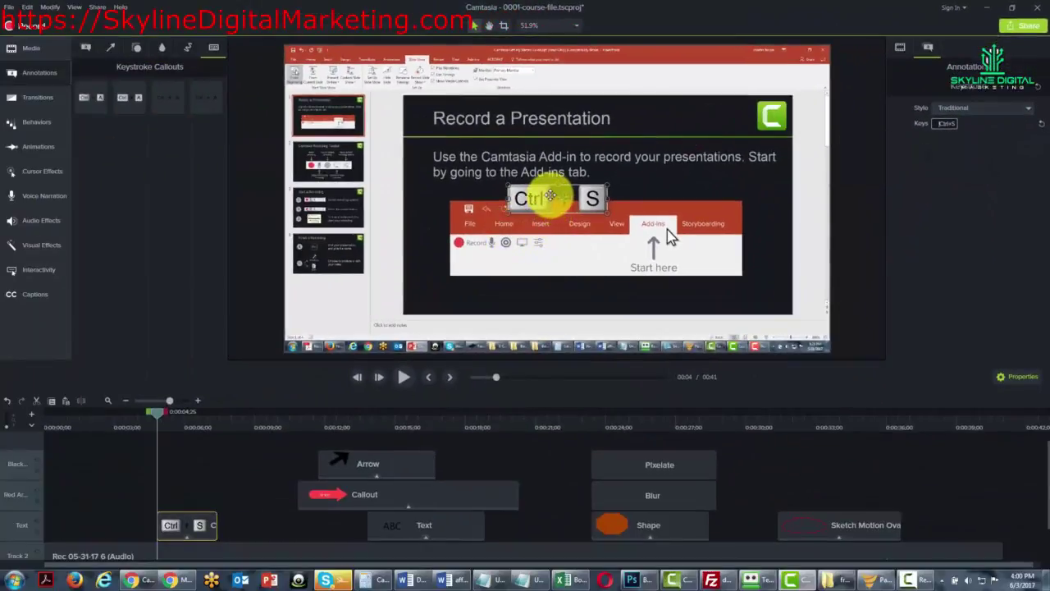
pyautogui.moveTo(550, 195); pyautogui.dragTo(333, 305)
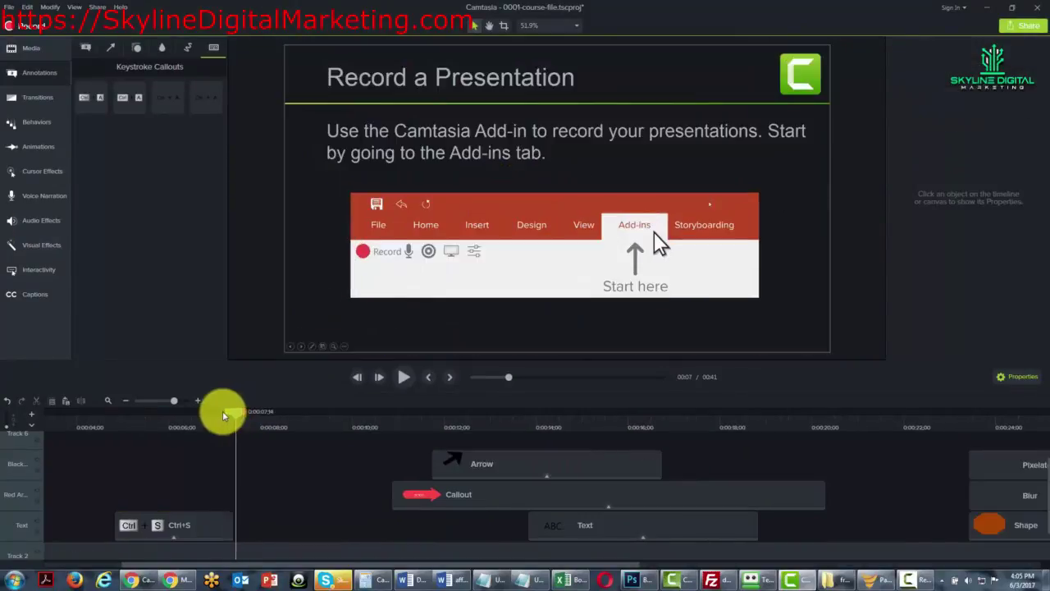
# Step: Add a second Ctrl+A keystroke callout at 0:00:08;06 near the slide's lower left and trim its clip to end where the Callout clip starts
pyautogui.moveTo(222, 410); pyautogui.dragTo(259, 418)
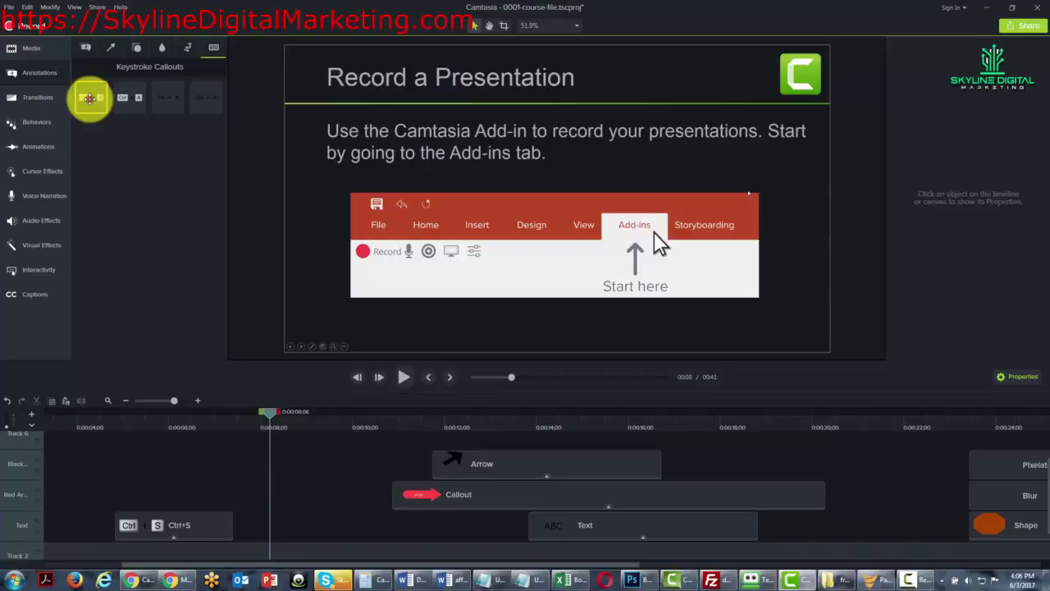
pyautogui.moveTo(87, 98); pyautogui.dragTo(376, 294)
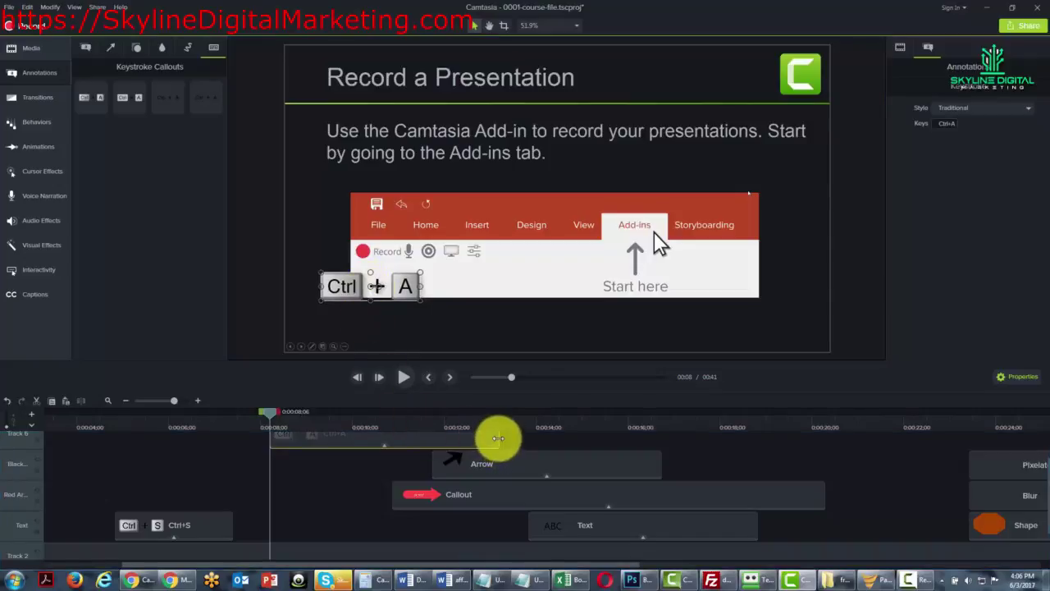
pyautogui.moveTo(498, 438); pyautogui.dragTo(394, 438)
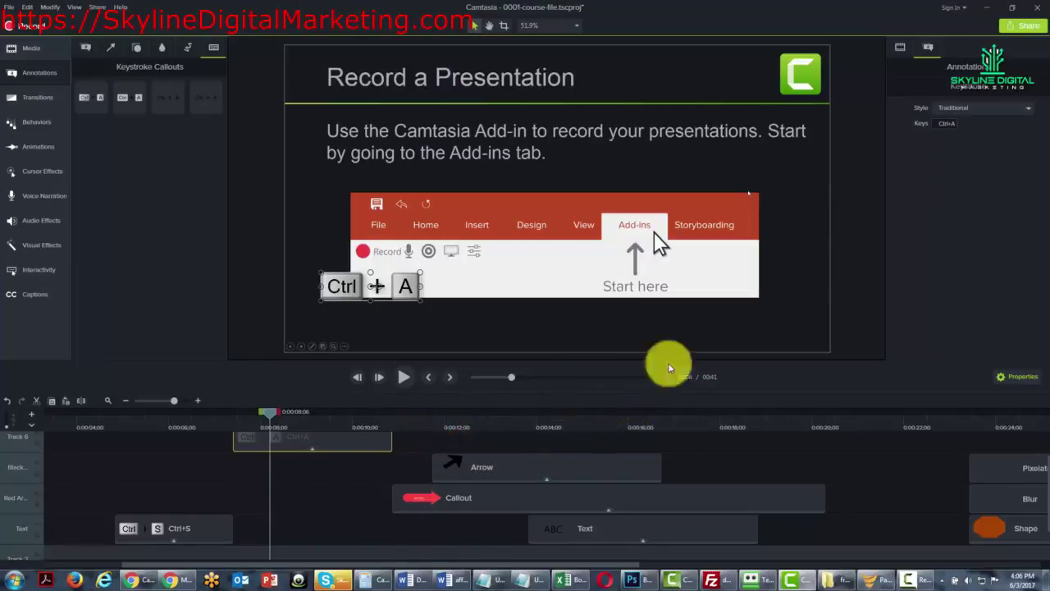
# Step: Set the second keystroke callout's keys to Ctrl+V and shift it slightly to the right on the slide
pyautogui.click(942, 129)
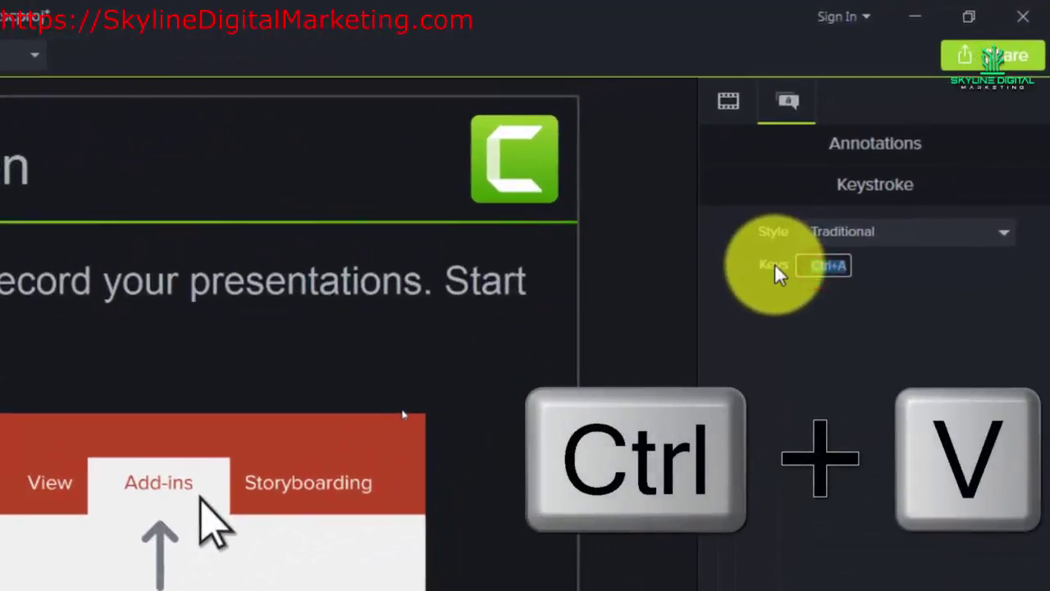
pyautogui.hotkey('ctrl', 'v')
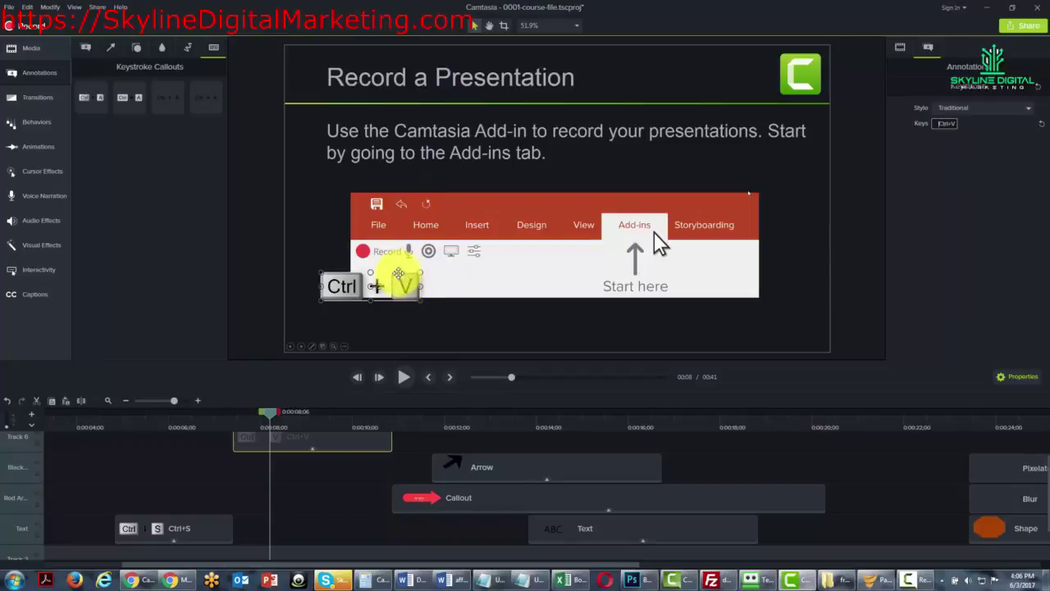
pyautogui.moveTo(401, 283)
pyautogui.mouseDown()
pyautogui.moveTo(443, 288)
pyautogui.moveTo(410, 283)
pyautogui.mouseUp()
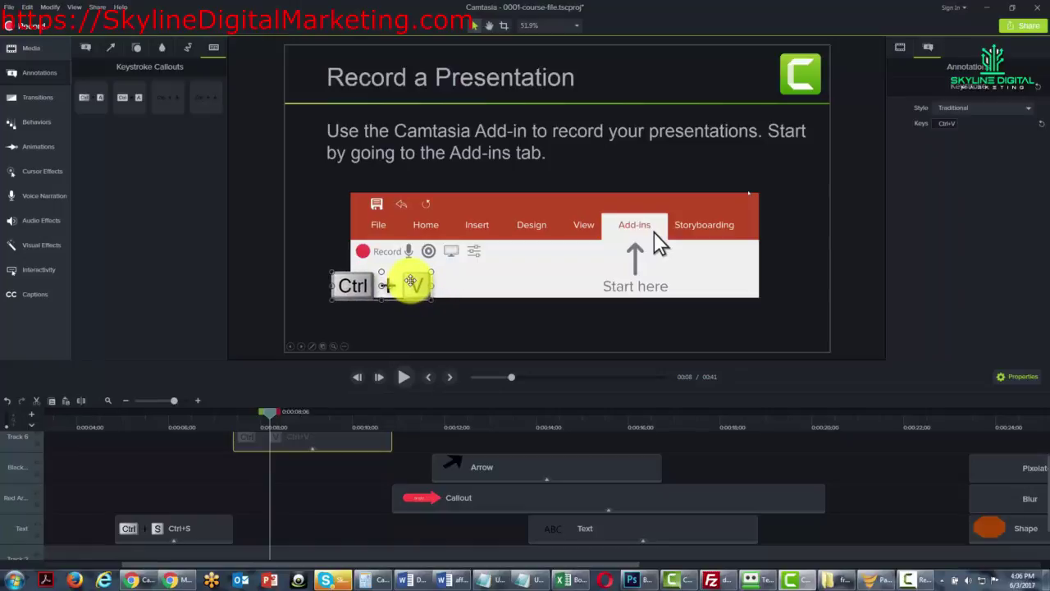